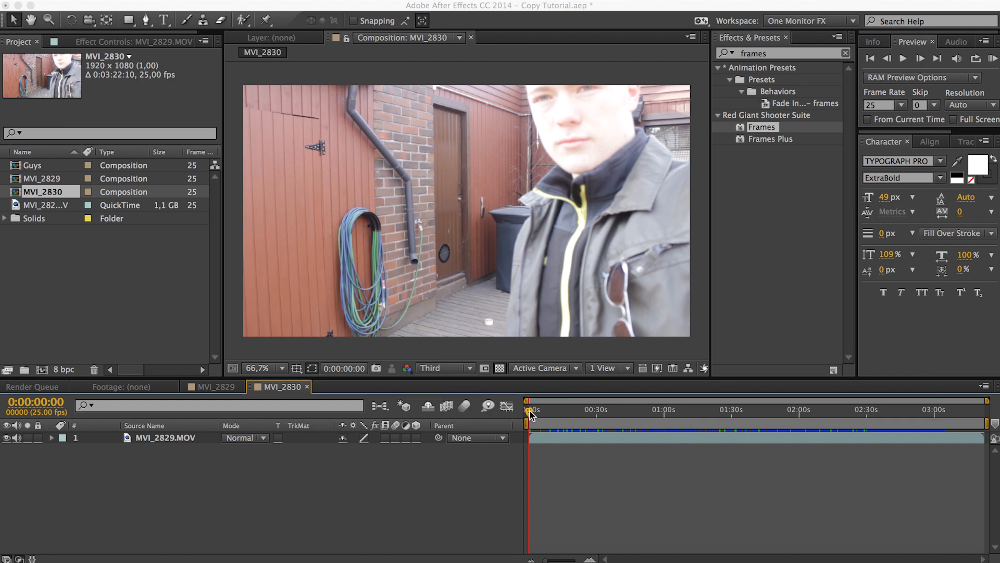
# Scrub through the MVI_2829.MOV footage to review each actor's take and the empty gaps between takes.
pyautogui.click(530, 411)
pyautogui.moveTo(530, 415); pyautogui.dragTo(766, 451)
pyautogui.press('space')
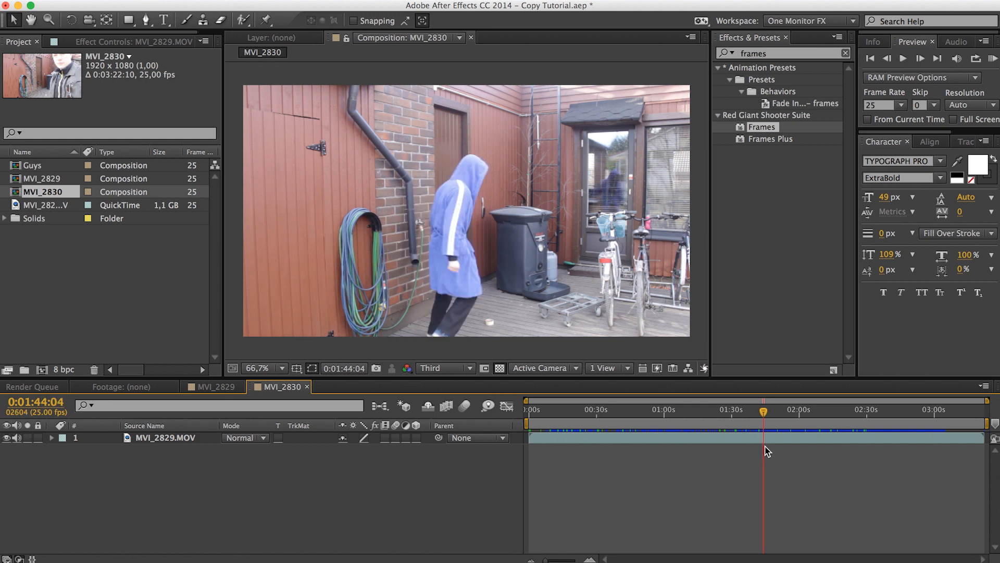
pyautogui.moveTo(767, 415); pyautogui.dragTo(648, 439)
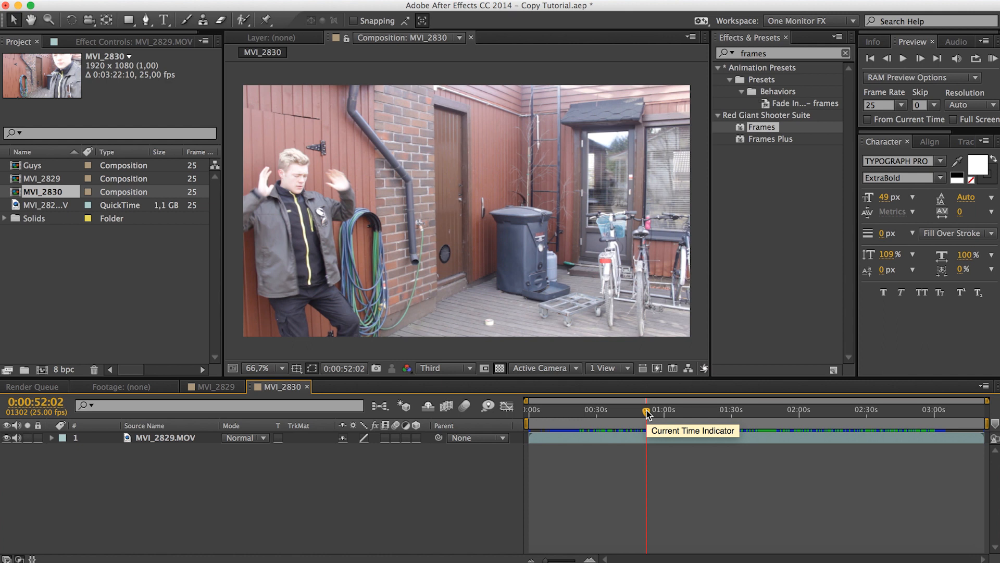
pyautogui.moveTo(646, 411); pyautogui.dragTo(738, 464)
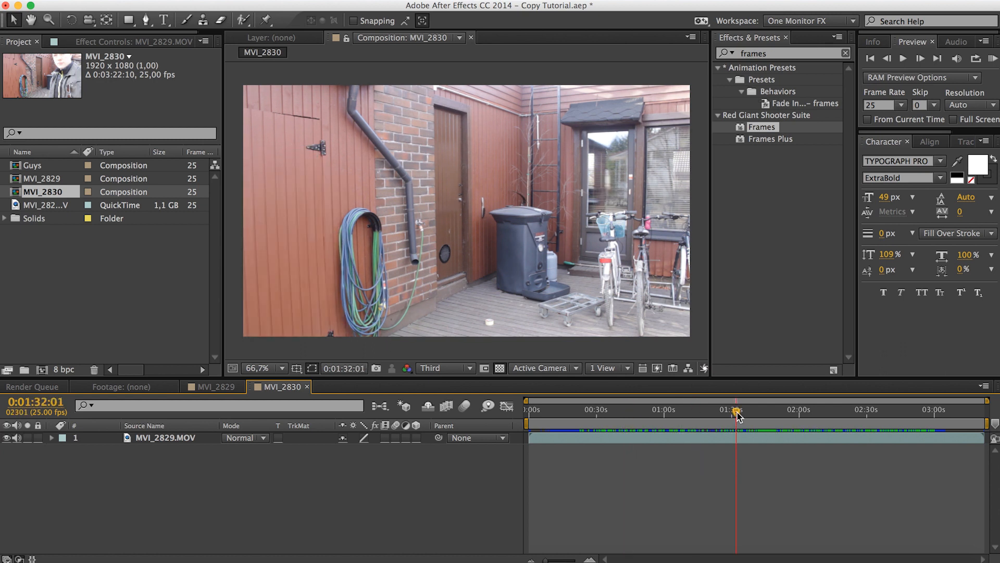
pyautogui.click(597, 406)
pyautogui.moveTo(598, 406); pyautogui.dragTo(614, 432)
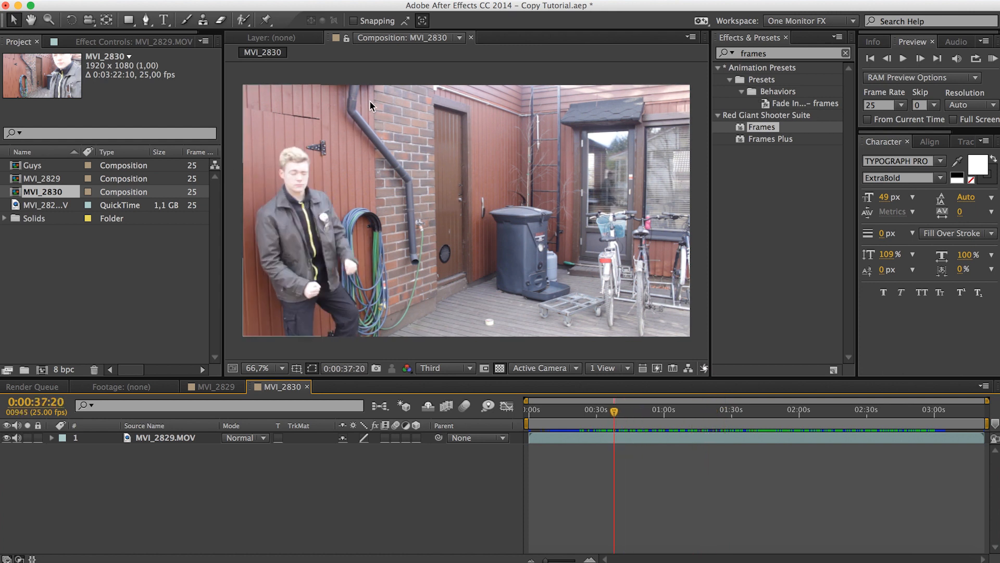
pyautogui.moveTo(621, 414); pyautogui.dragTo(783, 451)
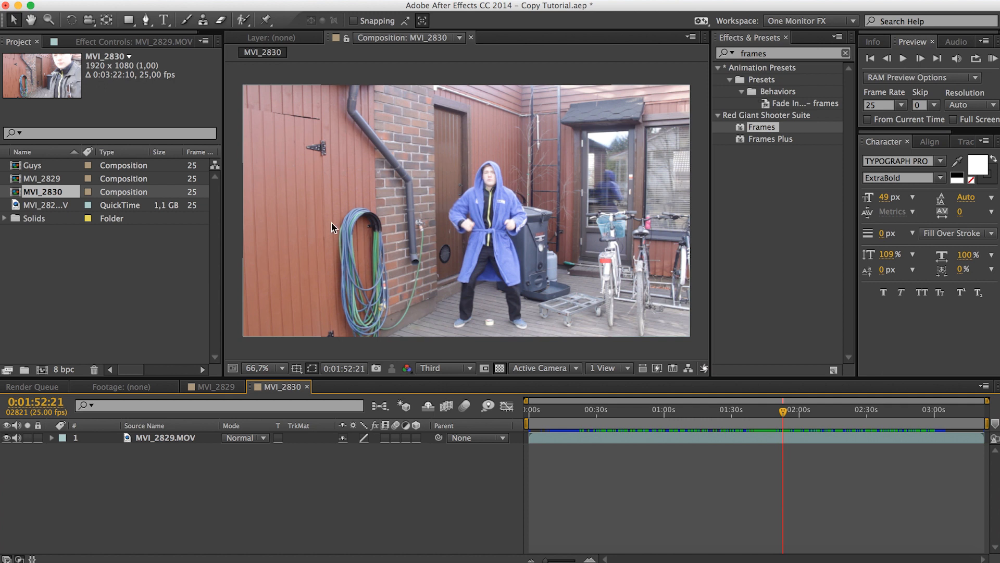
# Find where the first actor's take begins and set the work area to start at 0:00:11:12.
pyautogui.moveTo(597, 420); pyautogui.dragTo(529, 421)
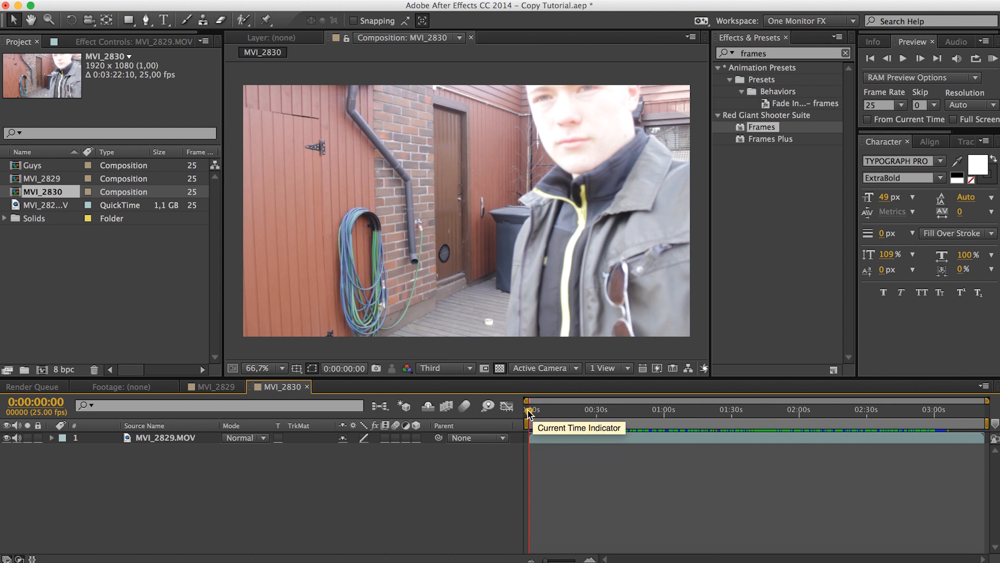
pyautogui.moveTo(527, 410); pyautogui.dragTo(556, 420)
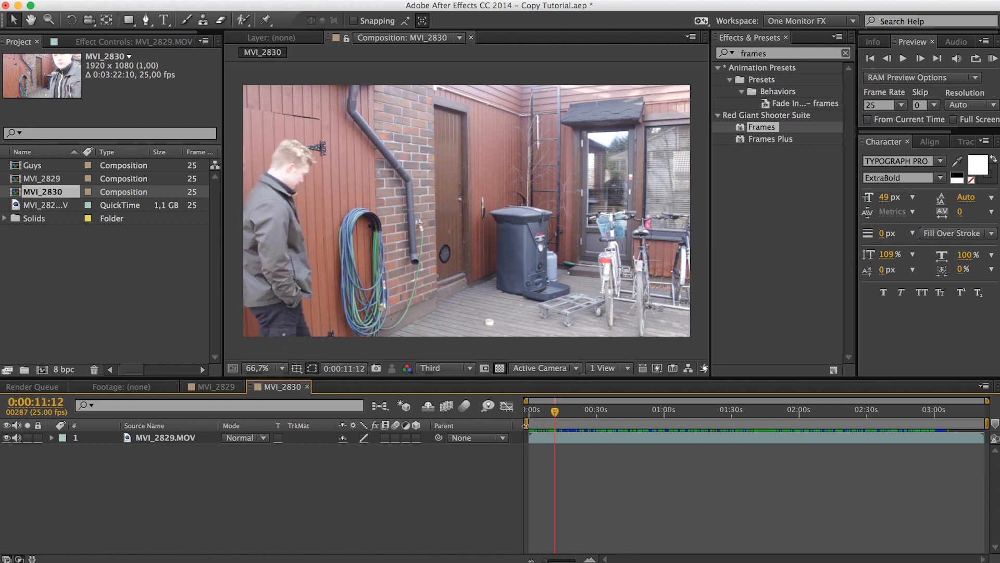
pyautogui.moveTo(527, 423); pyautogui.dragTo(553, 423)
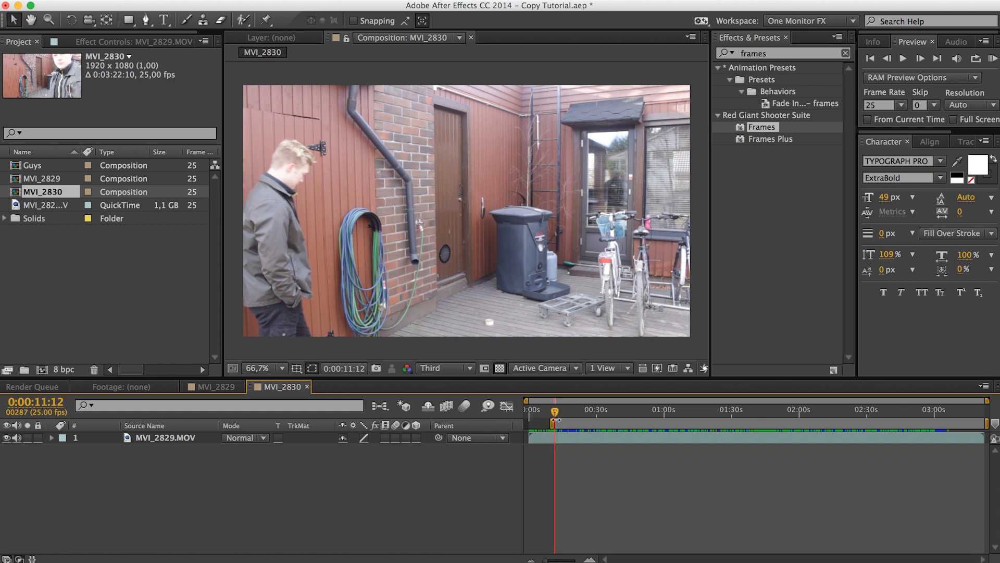
# Split the MVI_2829.MOV layer at 0:01:02:00, after the first actor's take.
pyautogui.moveTo(557, 412); pyautogui.dragTo(670, 433)
pyautogui.click(675, 440)
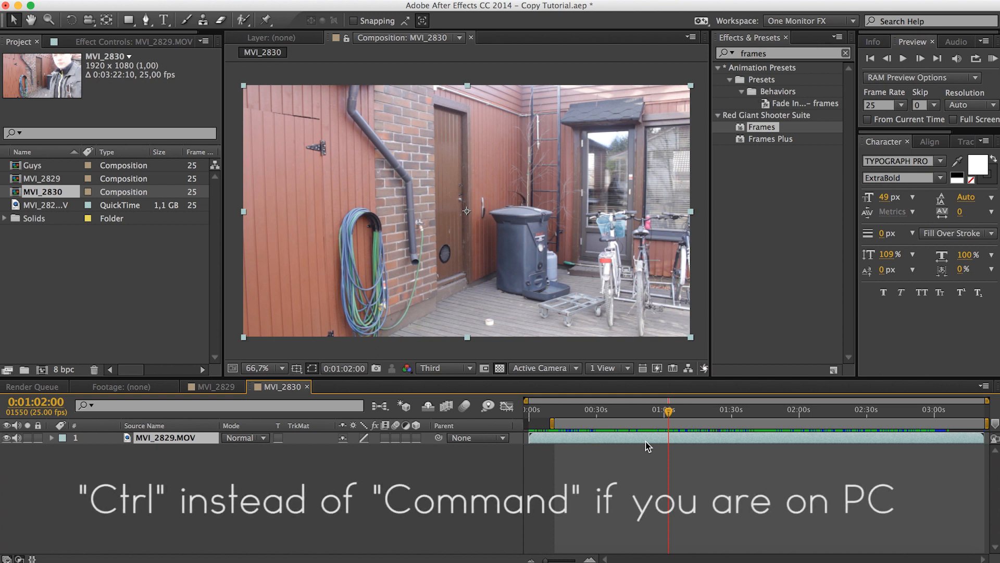
pyautogui.press('super+shift+d')
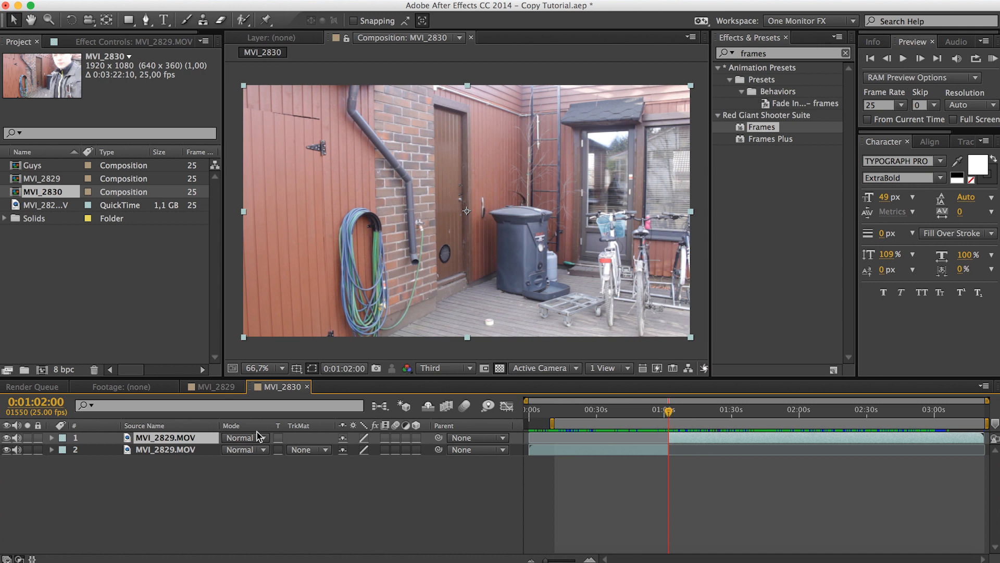
# Rename the layer holding the first part of the split footage as "Main guy".
pyautogui.click(175, 451)
pyautogui.moveTo(586, 414); pyautogui.dragTo(628, 414)
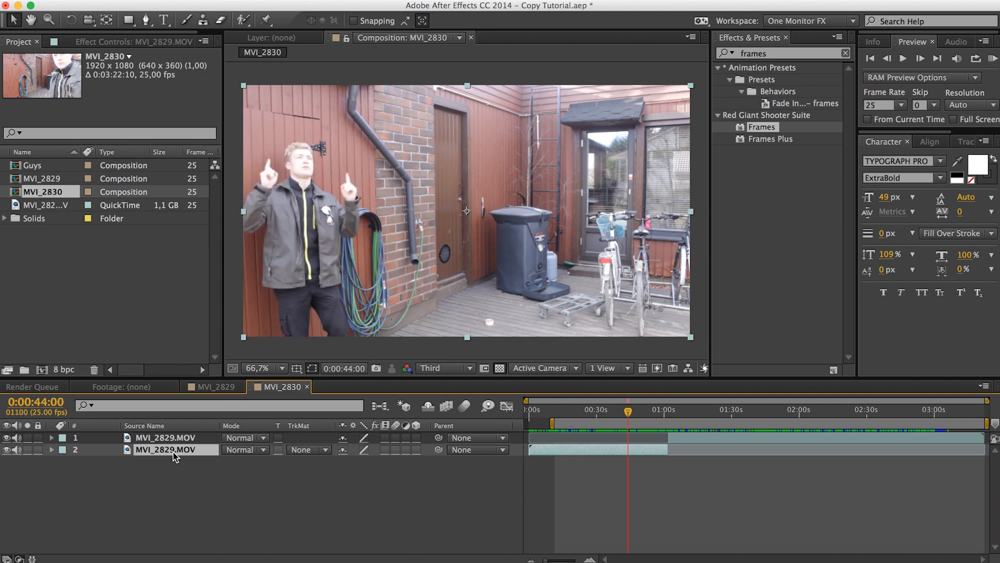
pyautogui.press('Return')
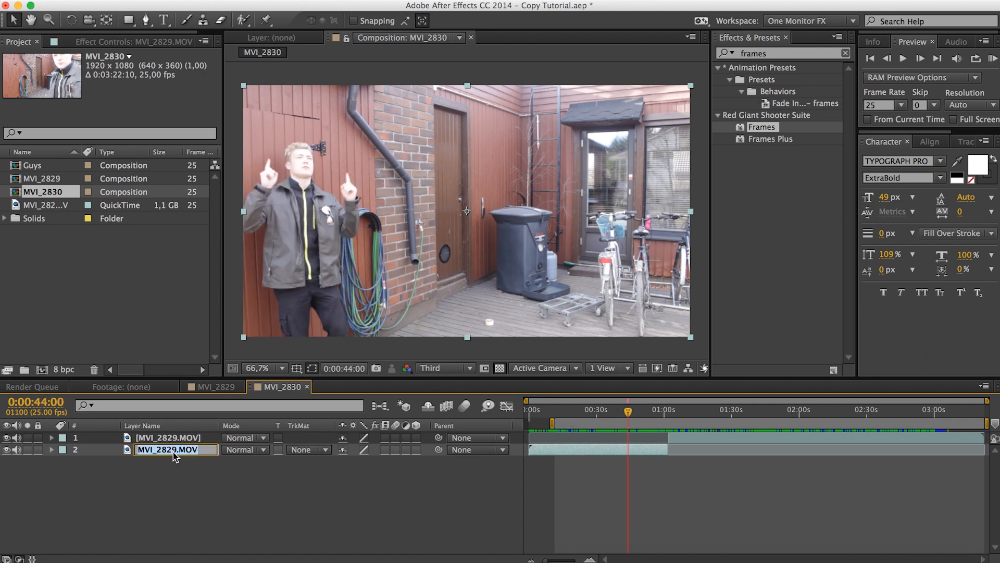
pyautogui.write('Main guy')
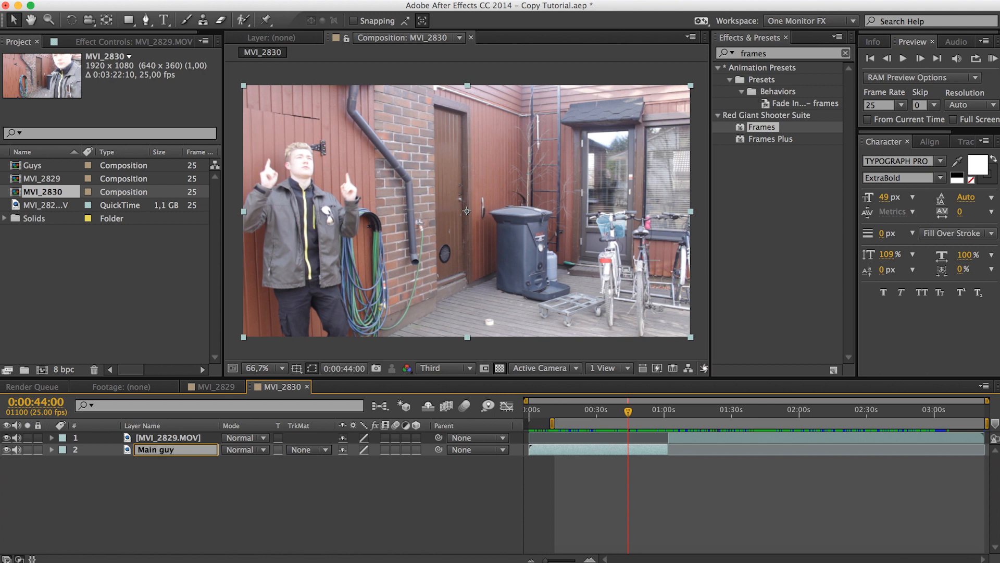
pyautogui.press('Return')
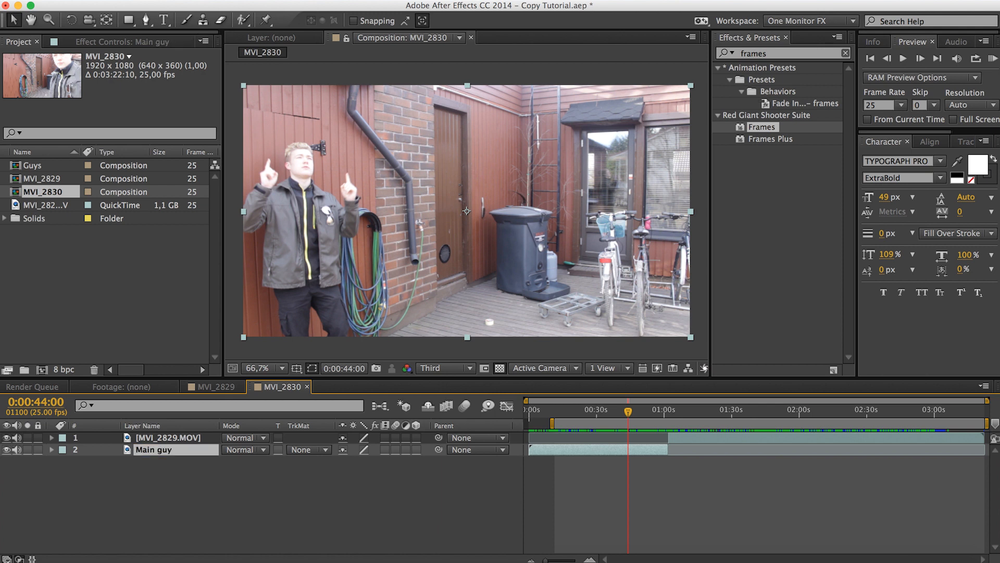
# Split the remaining MVI_2829.MOV layer at 0:01:47:14 and delete the unused segment before the blue-robed actor's take.
pyautogui.click(670, 411)
pyautogui.moveTo(670, 411); pyautogui.dragTo(772, 446)
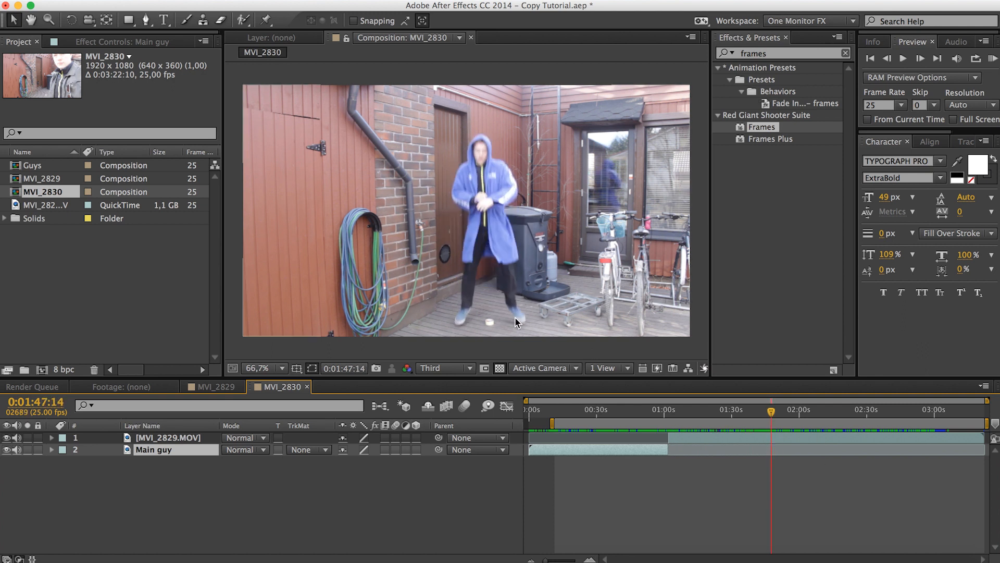
pyautogui.click(761, 441)
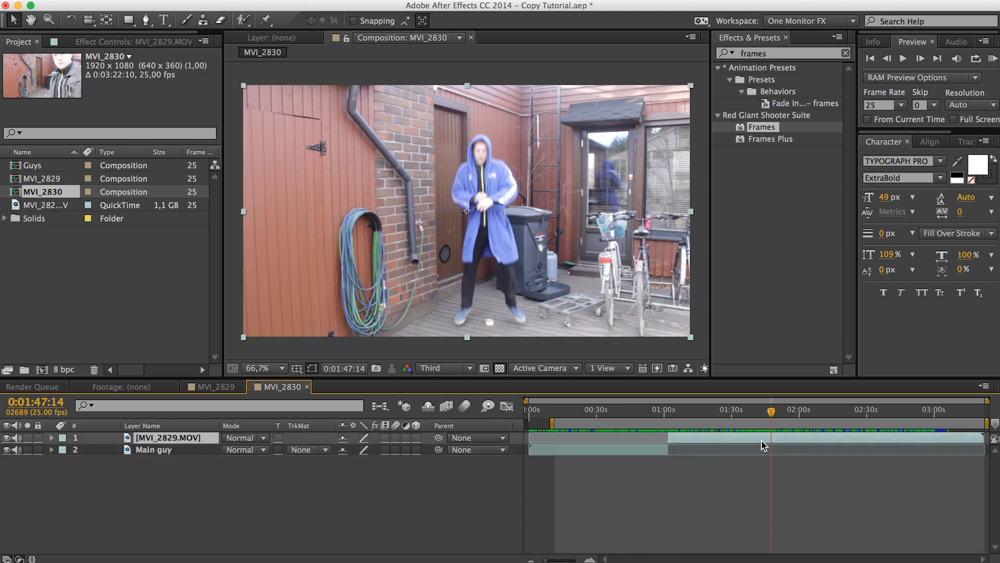
pyautogui.press('super+shift+d')
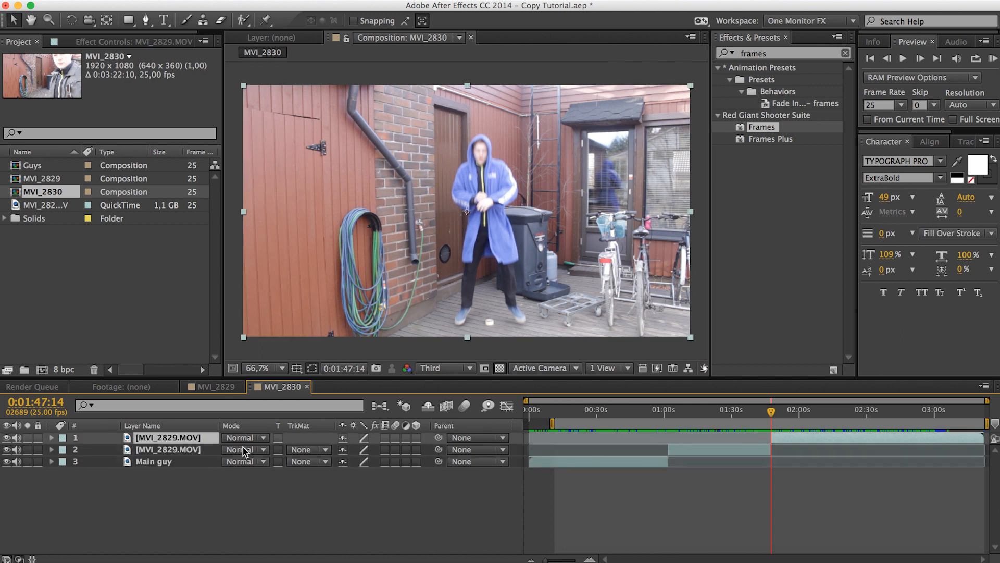
pyautogui.click(198, 451)
pyautogui.press('Delete')
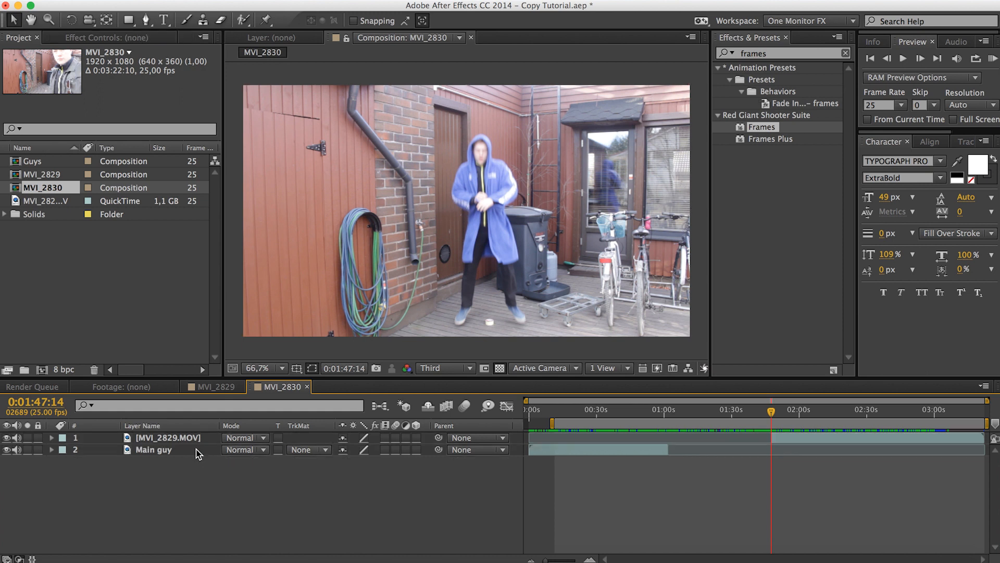
# Rename the remaining MVI_2829.MOV layer as "Blue Guy".
pyautogui.click(165, 441)
pyautogui.press('Return')
pyautogui.write('Blue Guy')
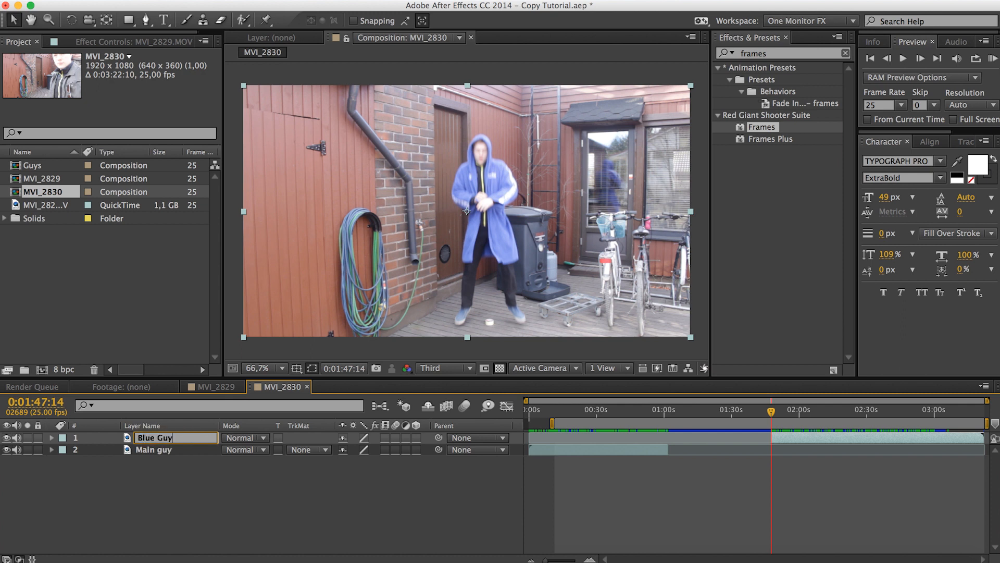
pyautogui.press('Return')
pyautogui.click(373, 500)
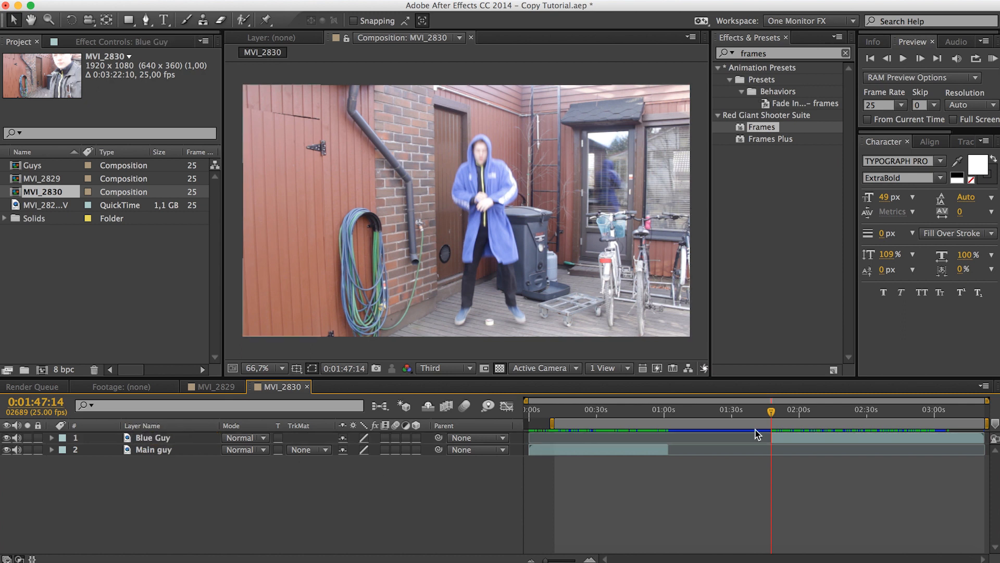
# Split the Blue Guy layer at 0:02:21:01, where the robed actor's take ends.
pyautogui.moveTo(773, 417); pyautogui.dragTo(847, 437)
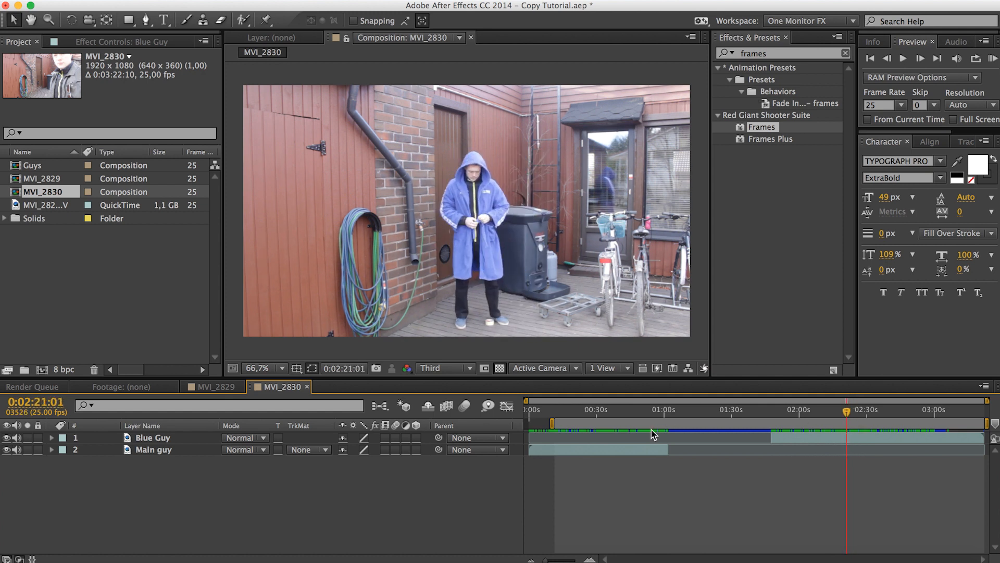
pyautogui.click(187, 438)
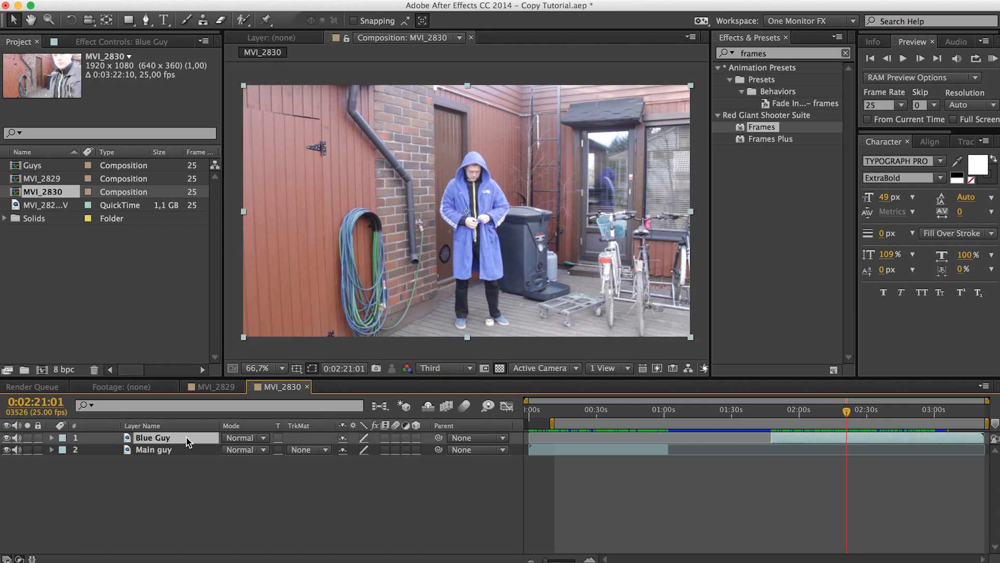
pyautogui.press('super+shift+d')
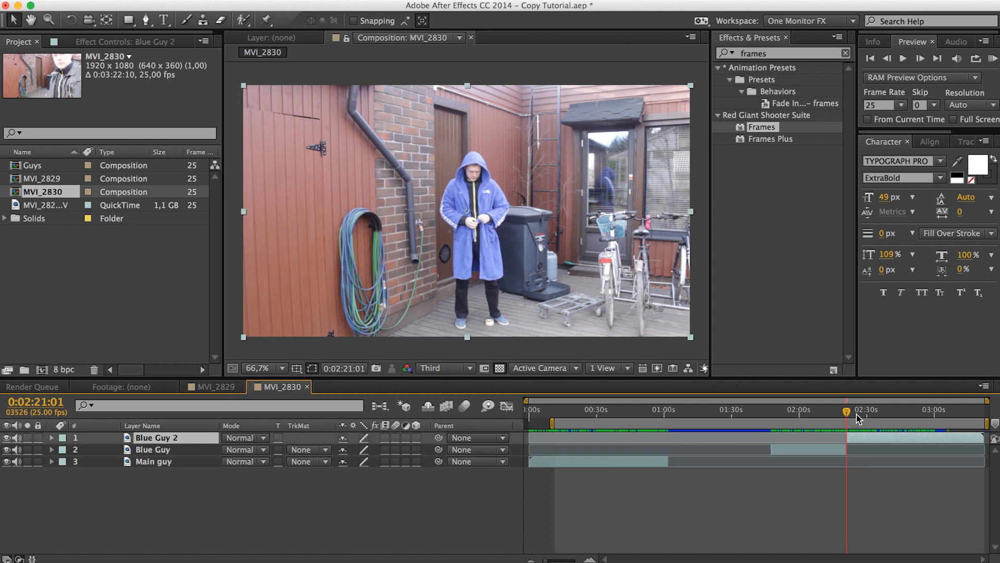
# Split the Blue Guy 2 layer at 0:02:44:22 and delete the unused segment before the cowboy's take.
pyautogui.moveTo(847, 414); pyautogui.dragTo(903, 424)
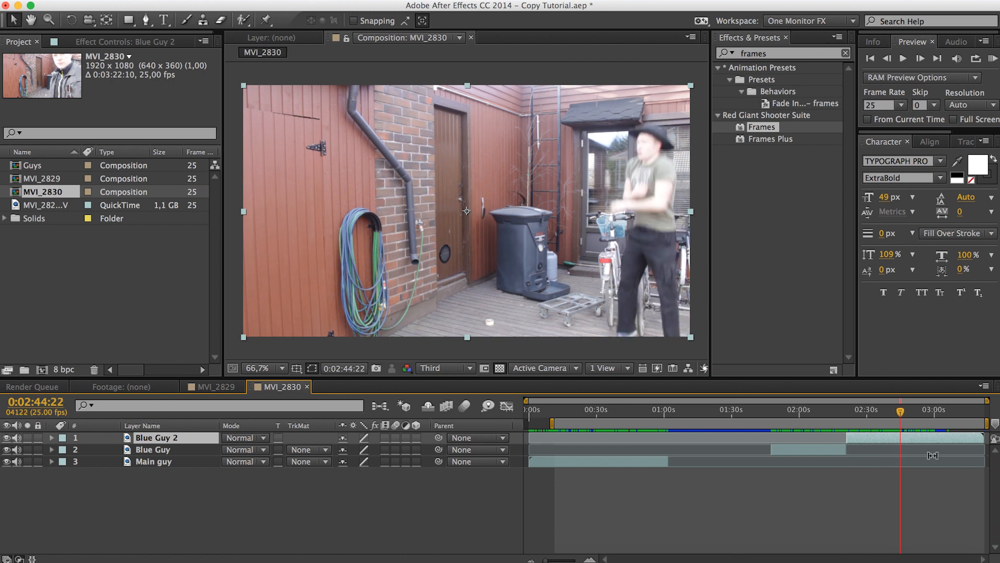
pyautogui.press('super+shift+d')
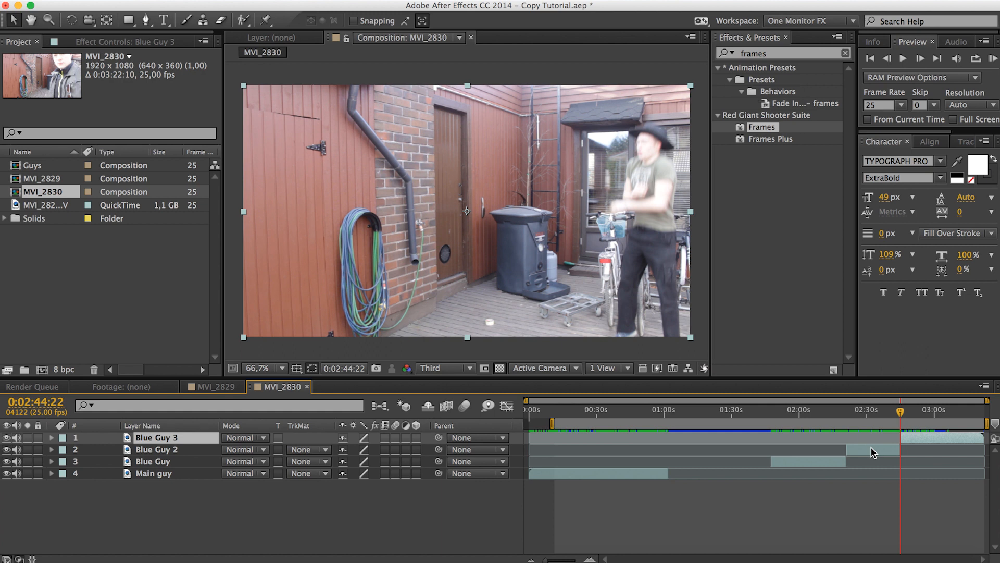
pyautogui.click(833, 461)
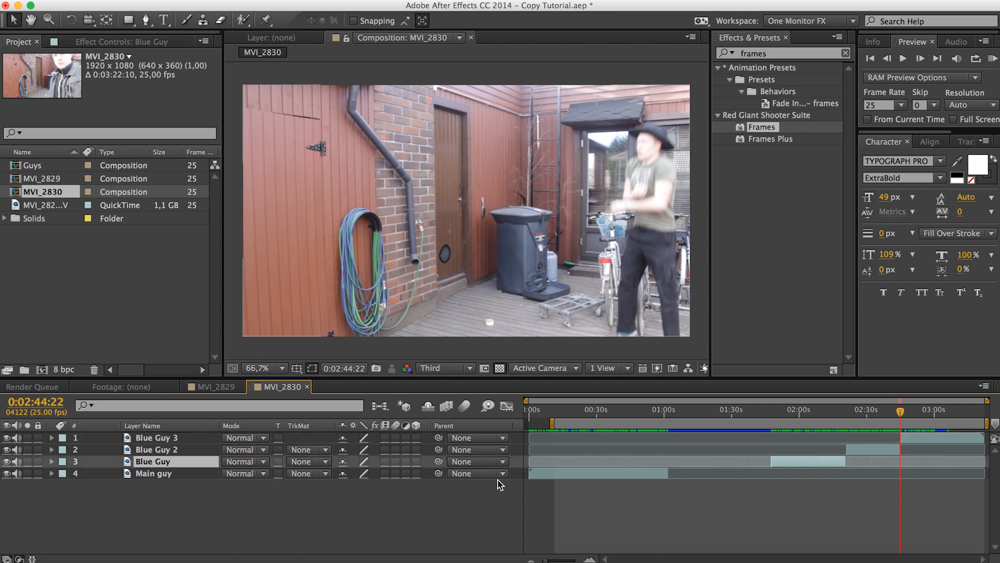
pyautogui.click(156, 450)
pyautogui.press('Delete')
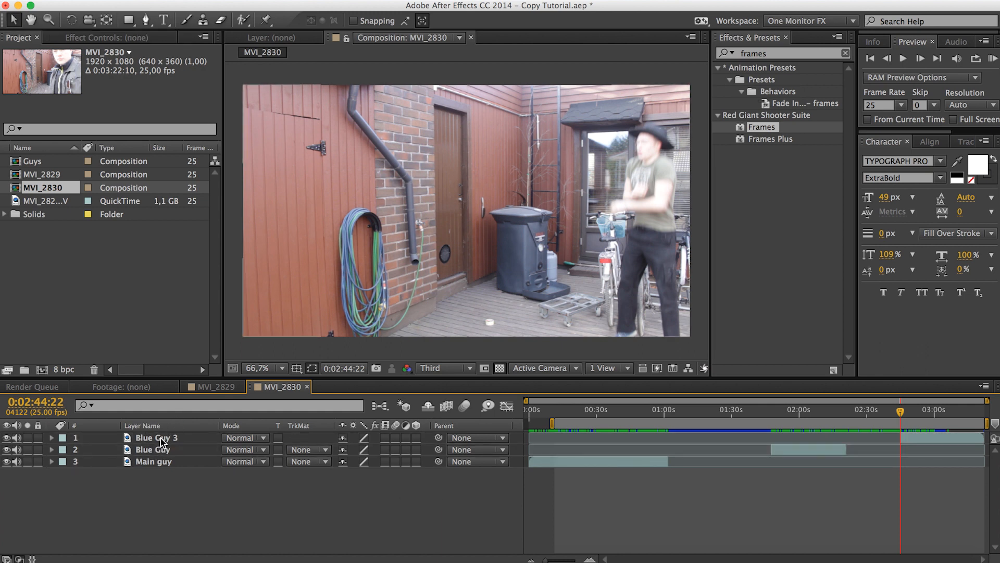
# Rename the Blue Guy 3 layer holding the final take as "CowBoy".
pyautogui.click(162, 440)
pyautogui.press('Return')
pyautogui.write('CowBo')
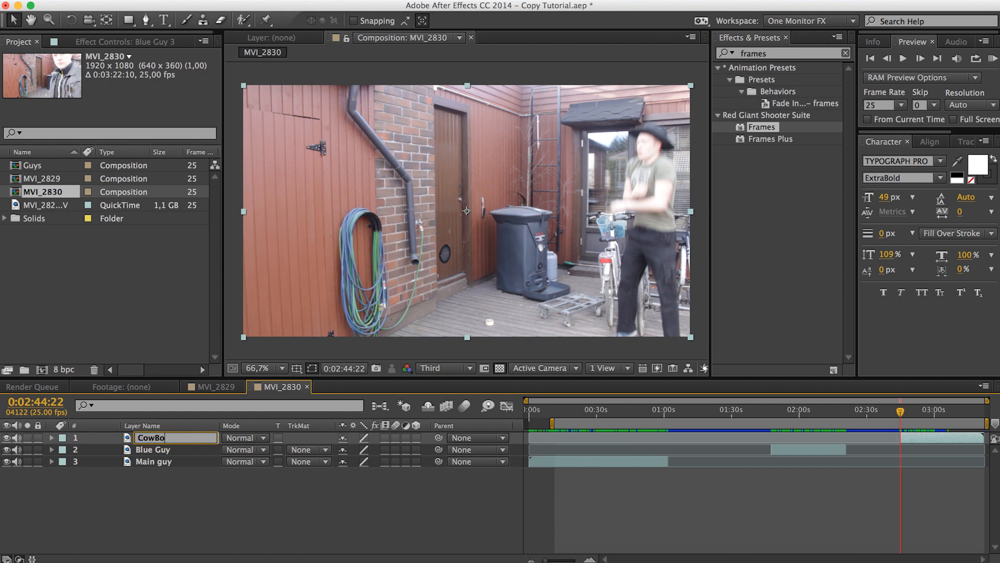
pyautogui.write('y')
pyautogui.press('Return')
pyautogui.click(202, 532)
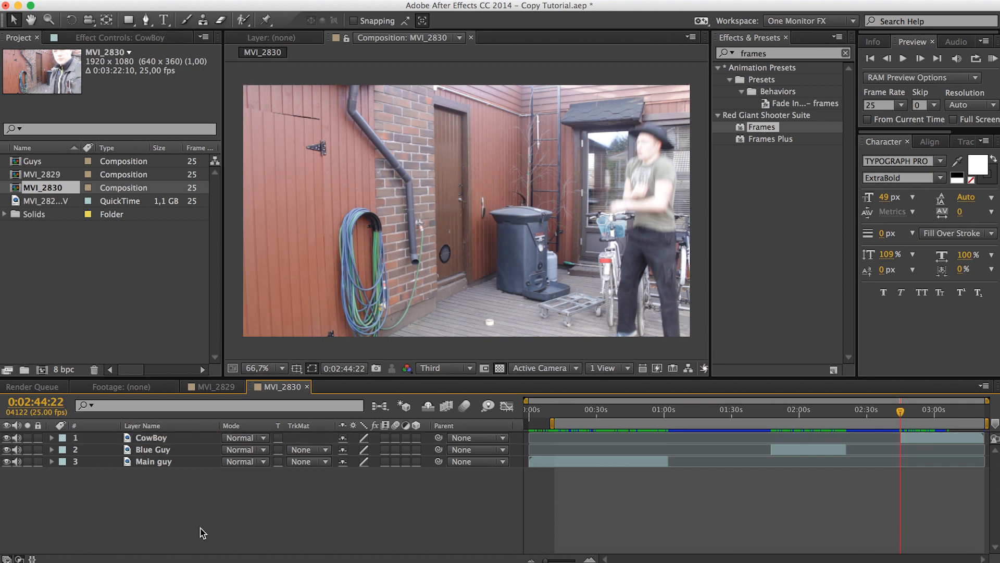
# Scrub back to the Main guy take and play it from 0:00:17:01, stopping at 0:00:19:15.
pyautogui.click(562, 413)
pyautogui.moveTo(575, 411); pyautogui.dragTo(580, 433)
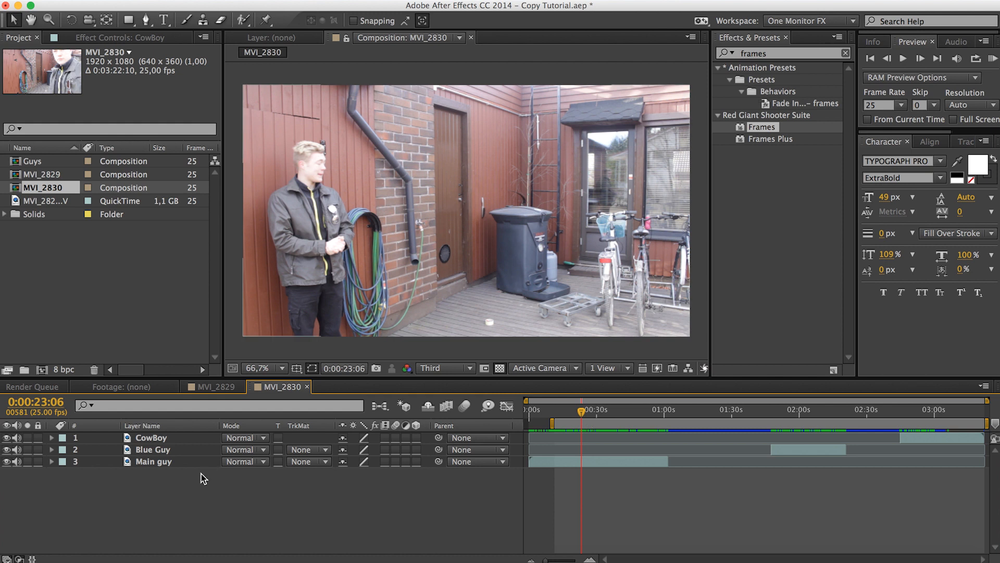
pyautogui.moveTo(584, 411); pyautogui.dragTo(578, 411)
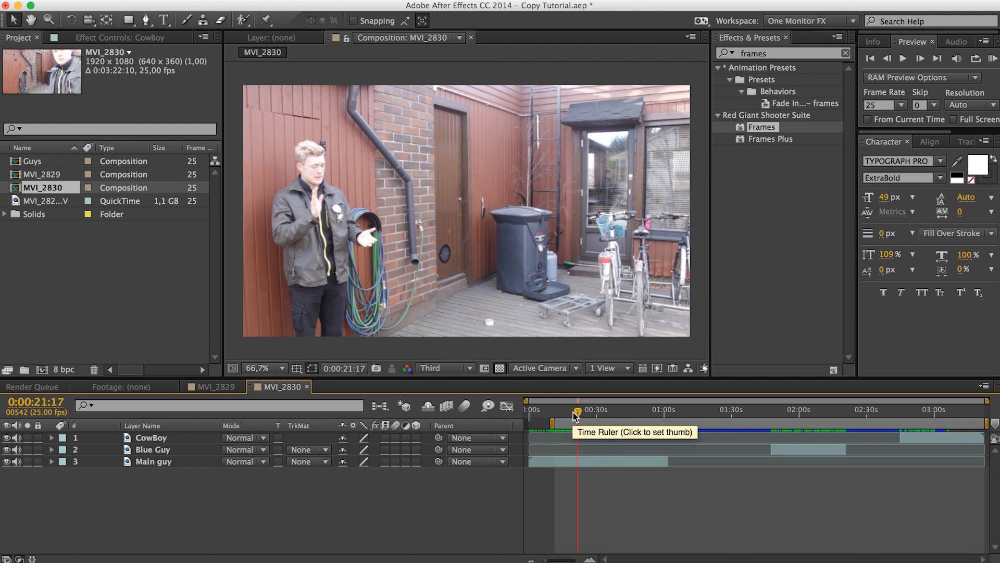
pyautogui.moveTo(579, 413); pyautogui.dragTo(570, 413)
pyautogui.press('space')
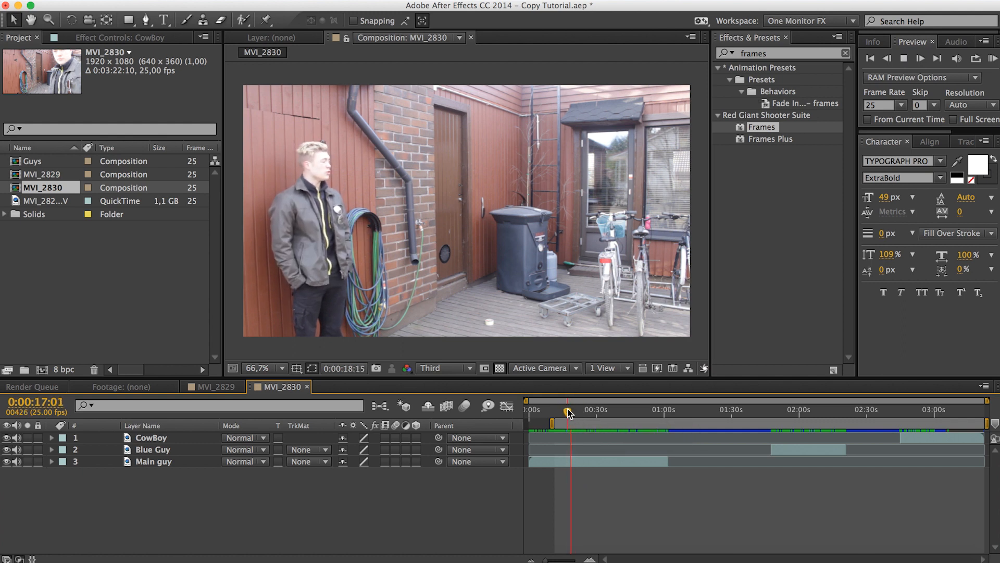
pyautogui.press('space')
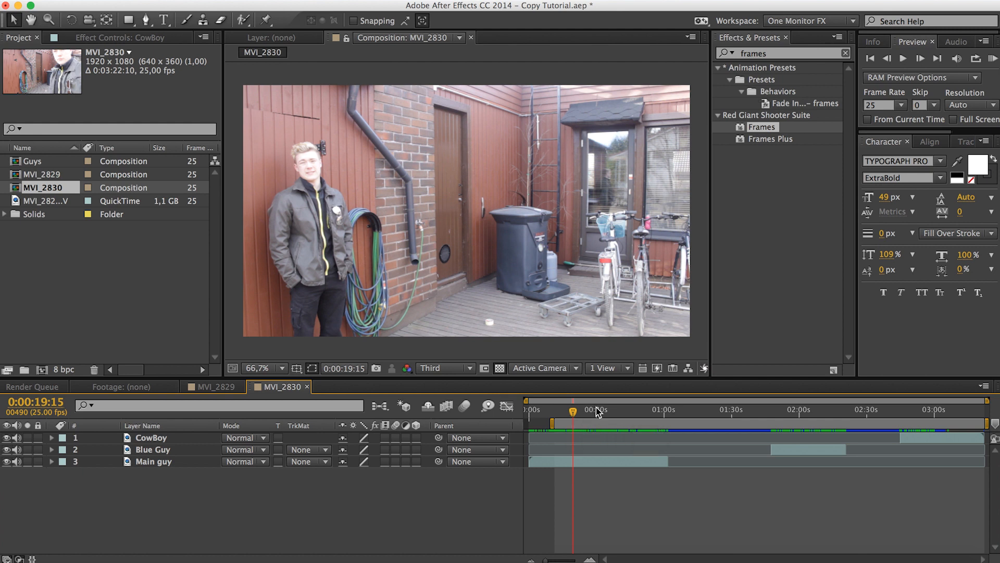
# Reveal the audio waveform of the Main guy layer in the timeline.
pyautogui.click(159, 463)
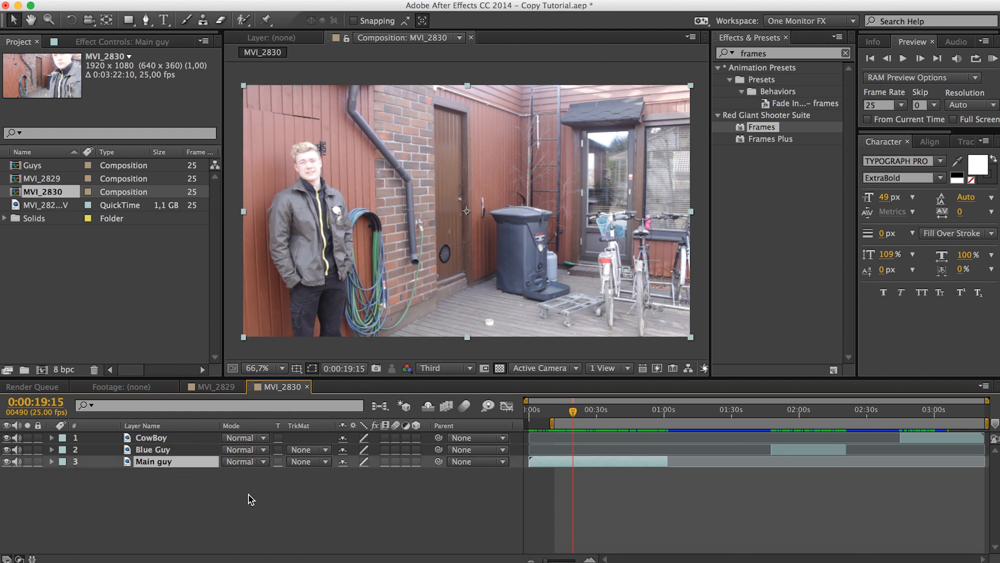
pyautogui.press('l')
pyautogui.press('l')
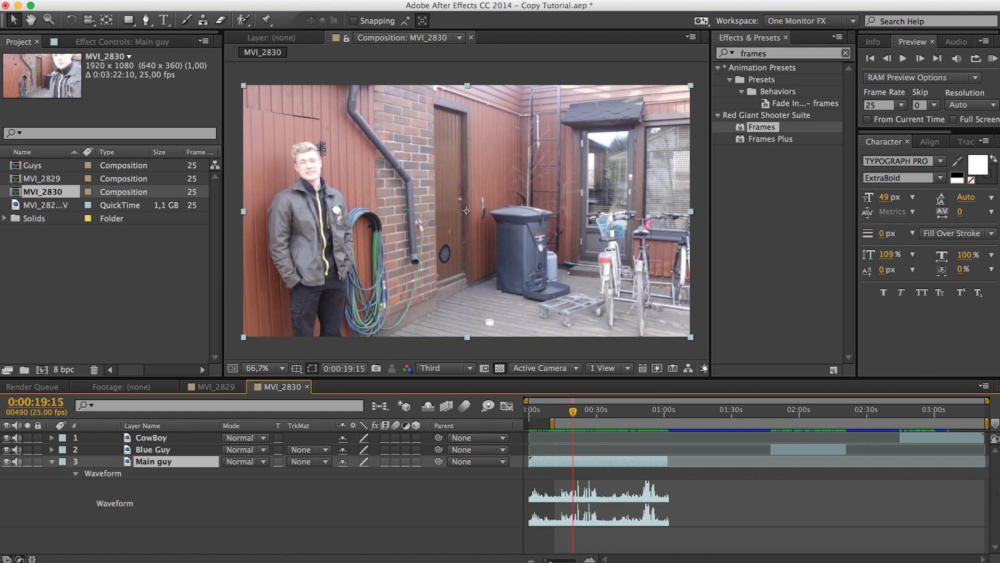
# Set the current time to the Main guy's clap at the waveform peak, at 0:00:21:22.
pyautogui.moveTo(547, 560); pyautogui.dragTo(570, 560)
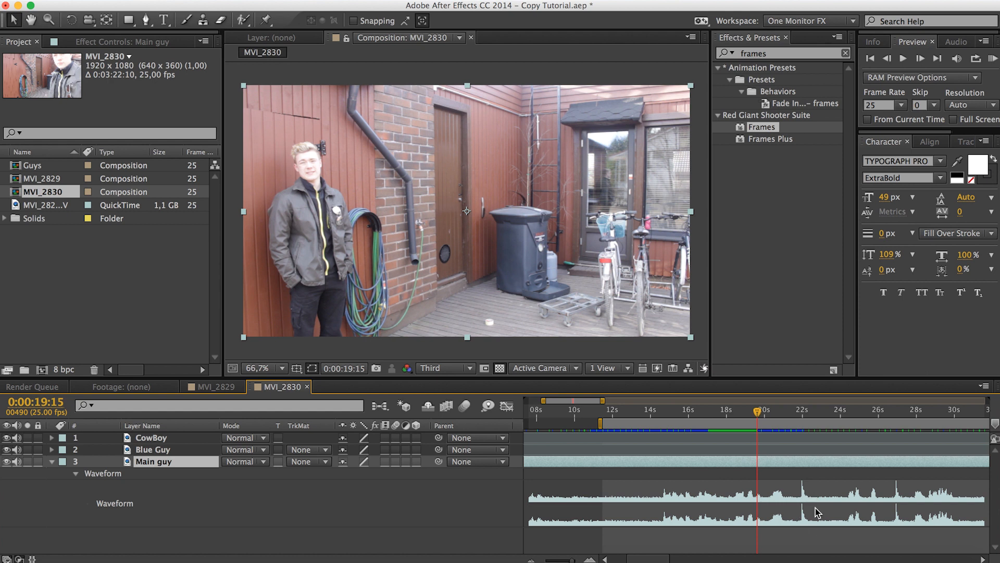
pyautogui.moveTo(759, 414); pyautogui.dragTo(804, 425)
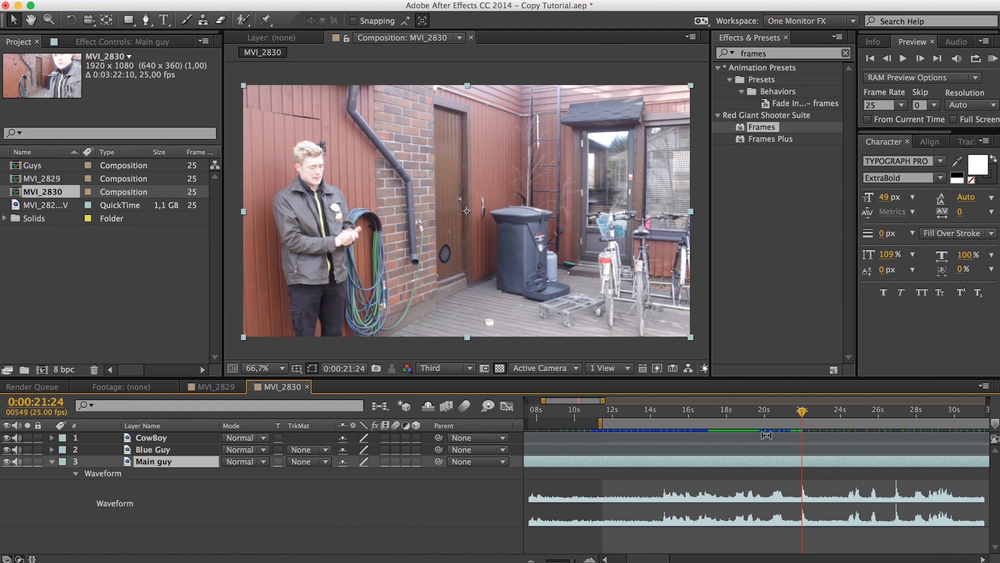
pyautogui.moveTo(805, 417); pyautogui.dragTo(803, 416)
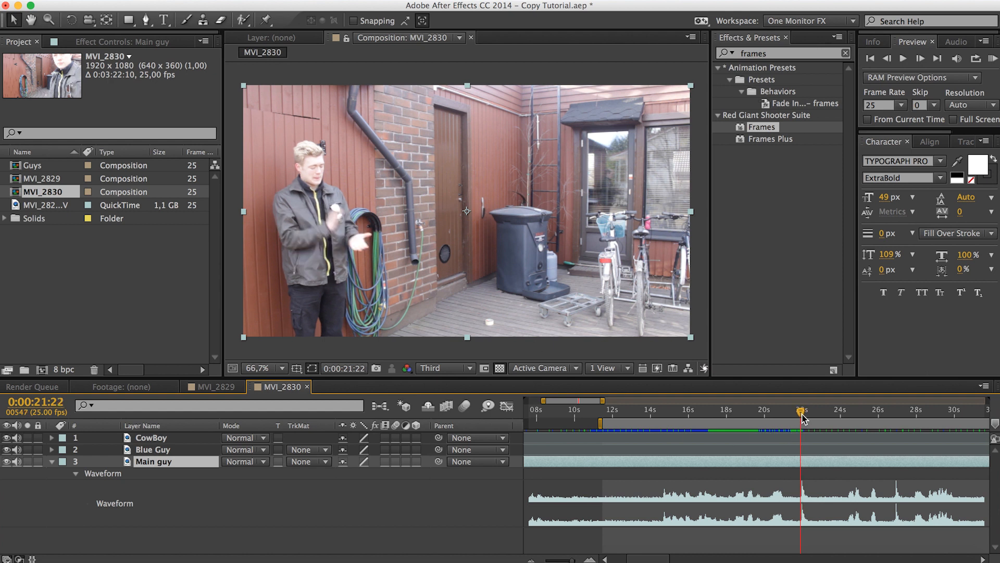
# Move the Blue Guy layer earlier so its take starts exactly at 0:00:21:22.
pyautogui.moveTo(571, 561); pyautogui.dragTo(544, 561)
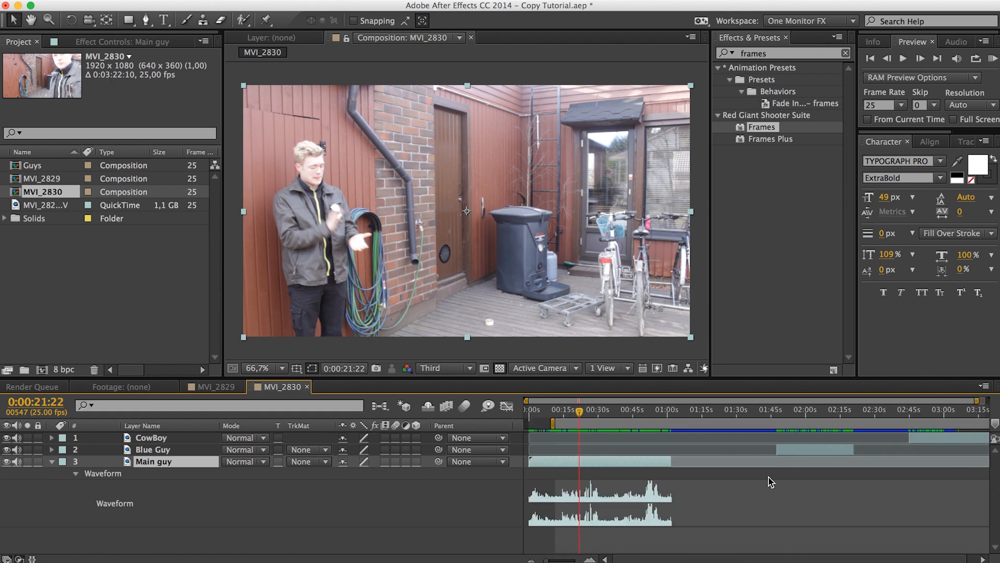
pyautogui.moveTo(793, 453); pyautogui.dragTo(593, 451)
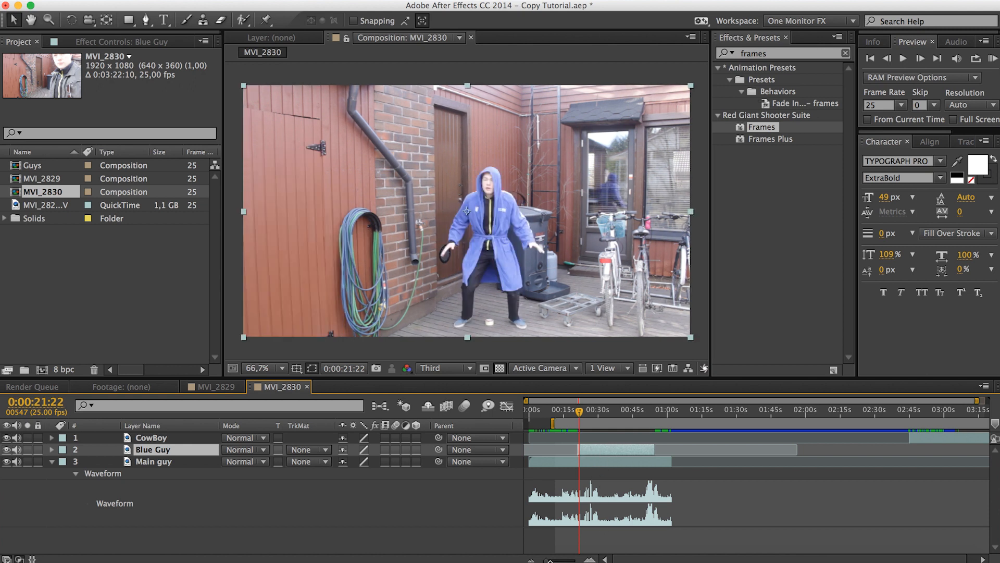
pyautogui.moveTo(545, 560); pyautogui.dragTo(567, 560)
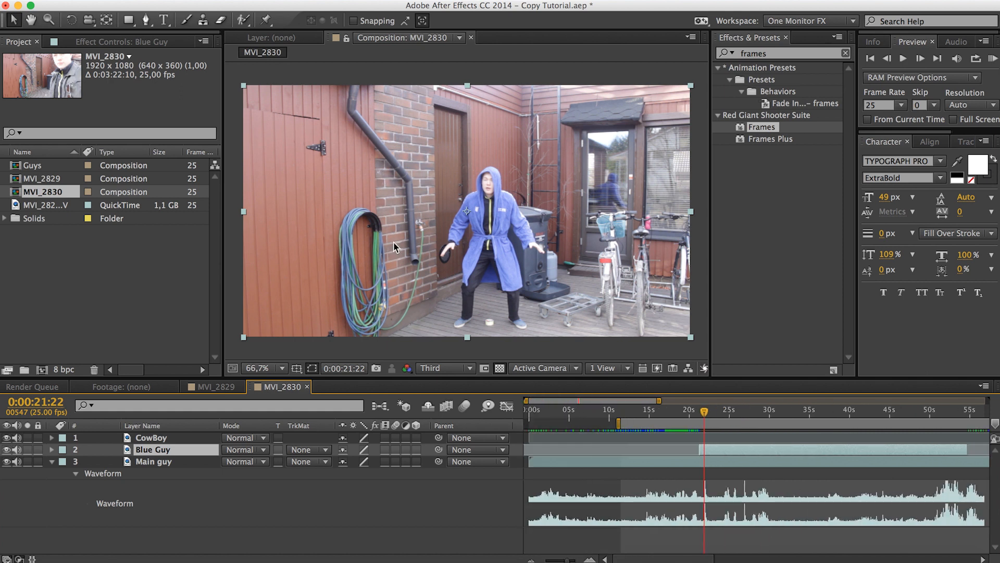
pyautogui.moveTo(736, 453); pyautogui.dragTo(742, 455)
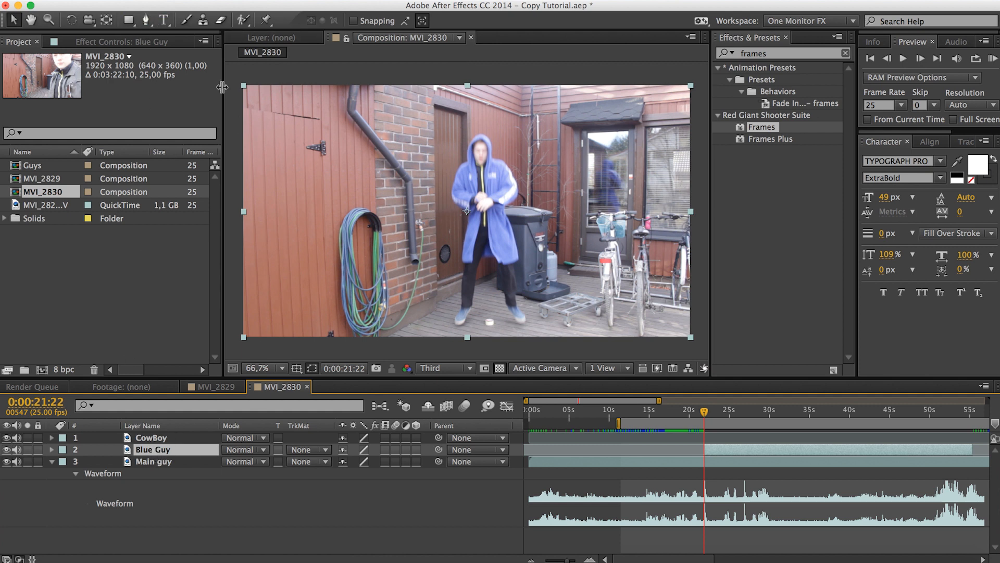
# Draw a full-height rectangular mask around the man in the blue robe on the Blue Guy layer.
pyautogui.click(129, 21)
pyautogui.click(132, 21)
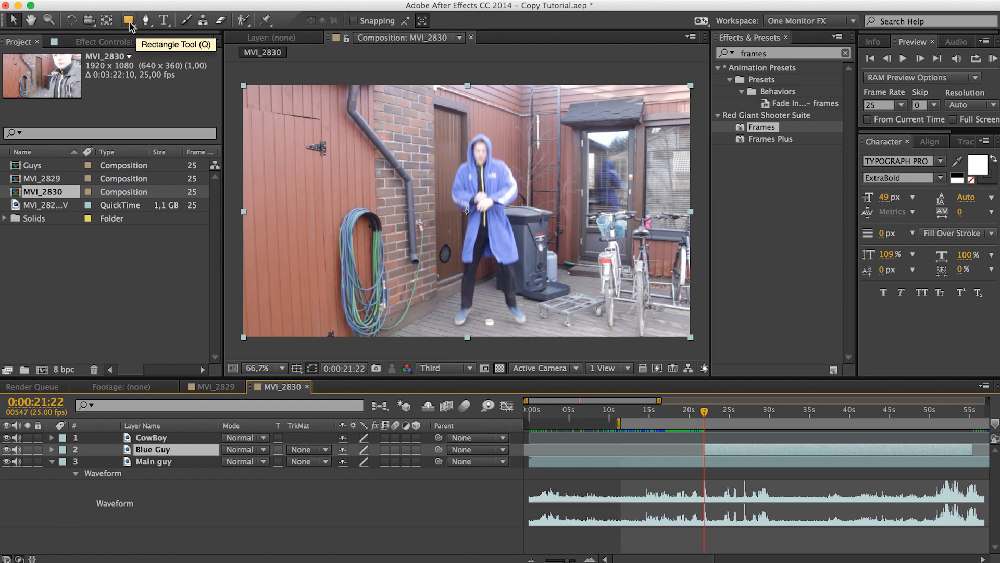
pyautogui.click(130, 22)
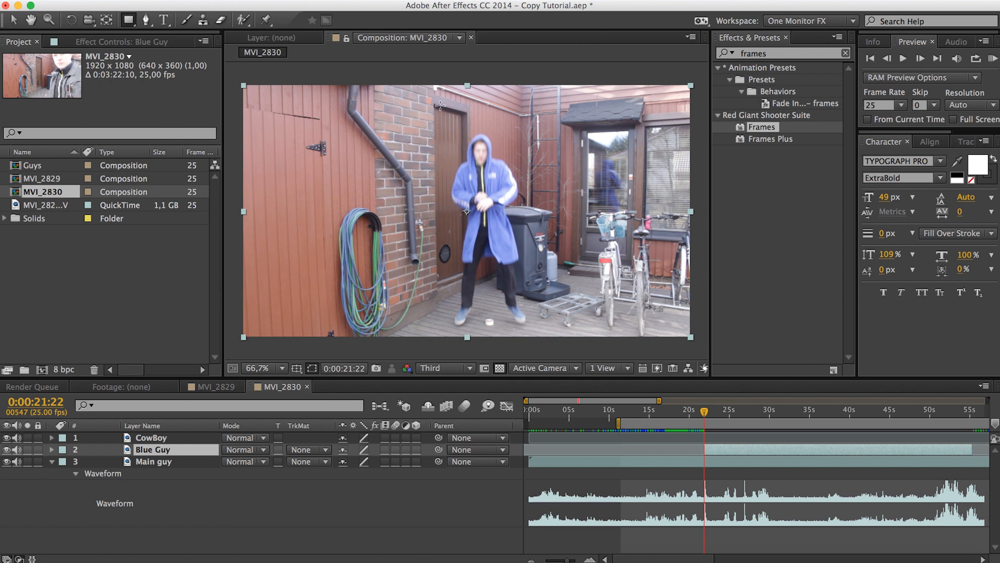
pyautogui.moveTo(406, 83); pyautogui.dragTo(563, 338)
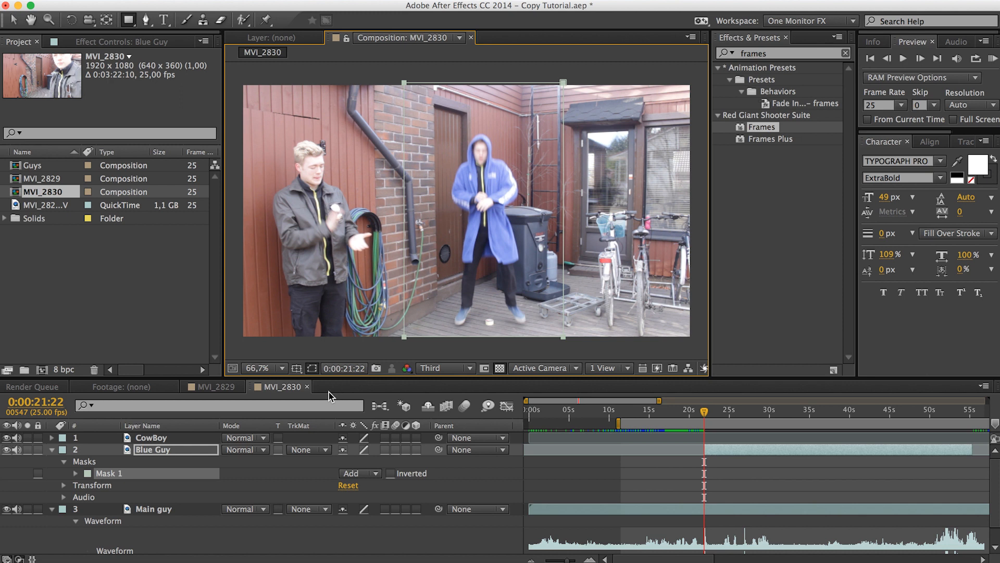
# Set the Blue Guy mask's feather to 10 pixels, then collapse the Blue Guy and Main guy layer properties.
pyautogui.press('f')
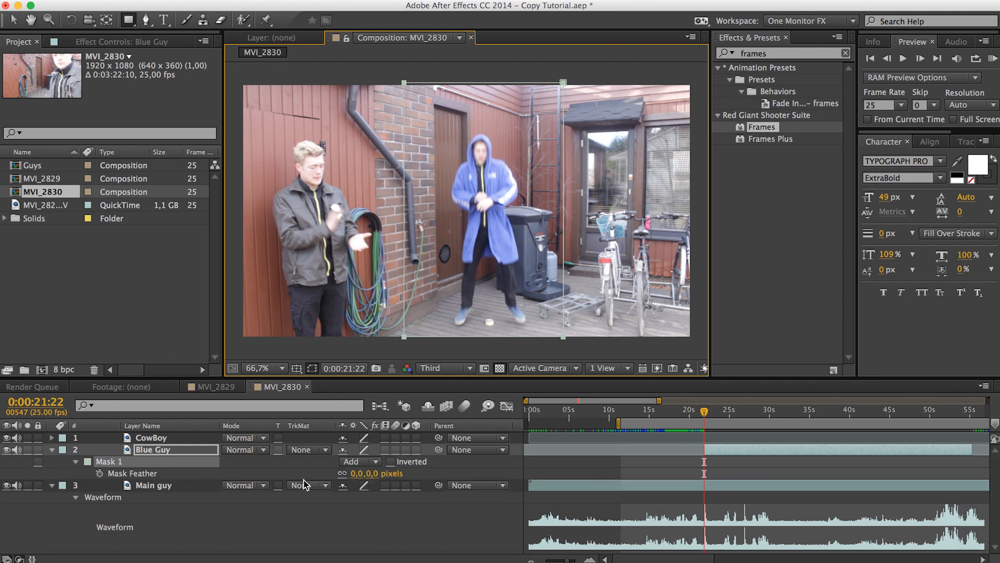
pyautogui.moveTo(356, 473); pyautogui.dragTo(367, 477)
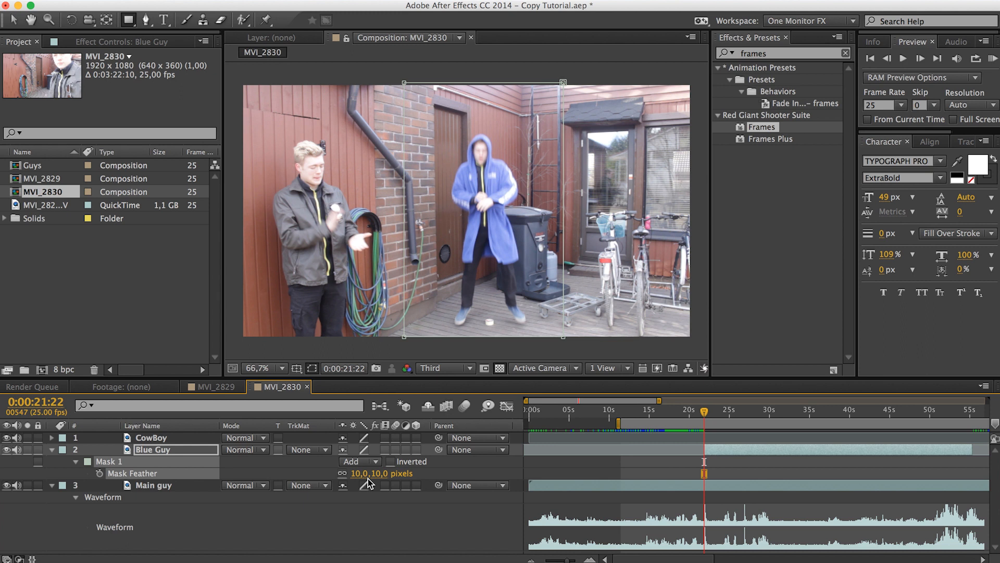
pyautogui.click(52, 450)
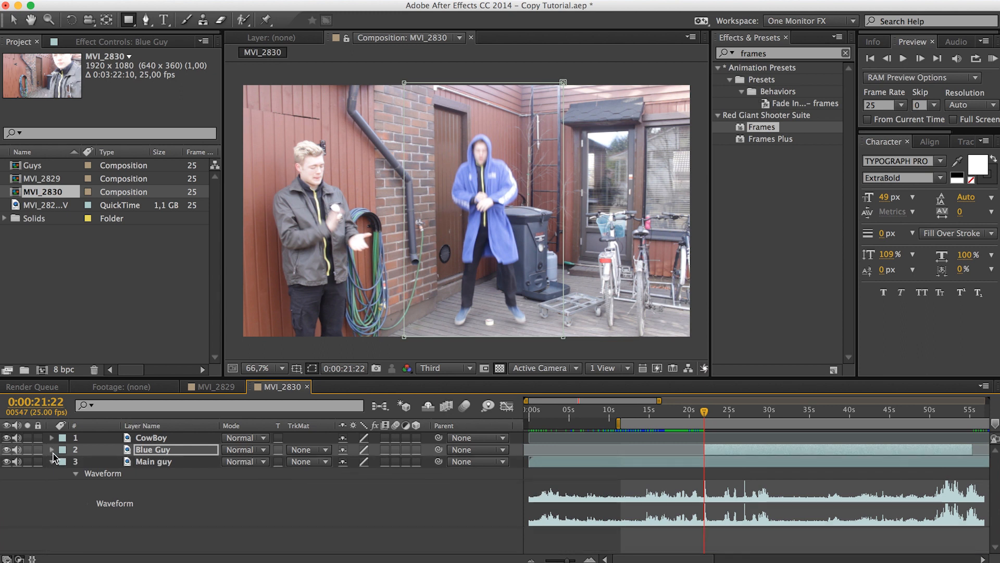
pyautogui.click(52, 462)
pyautogui.click(209, 506)
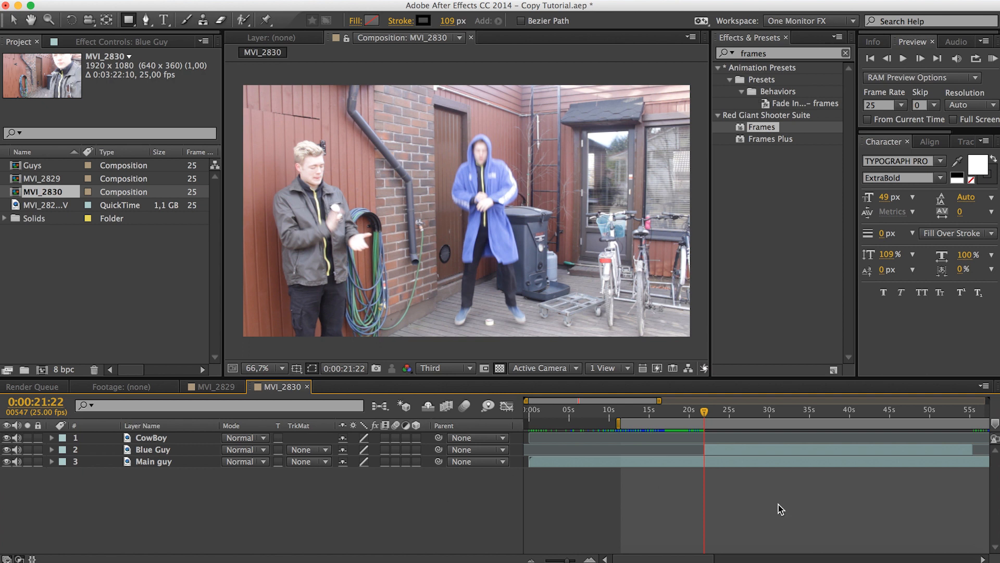
# Play the composite from 0:00:18:09 through the Blue Guy's appearance, stopping at 0:00:23:03.
pyautogui.click(676, 412)
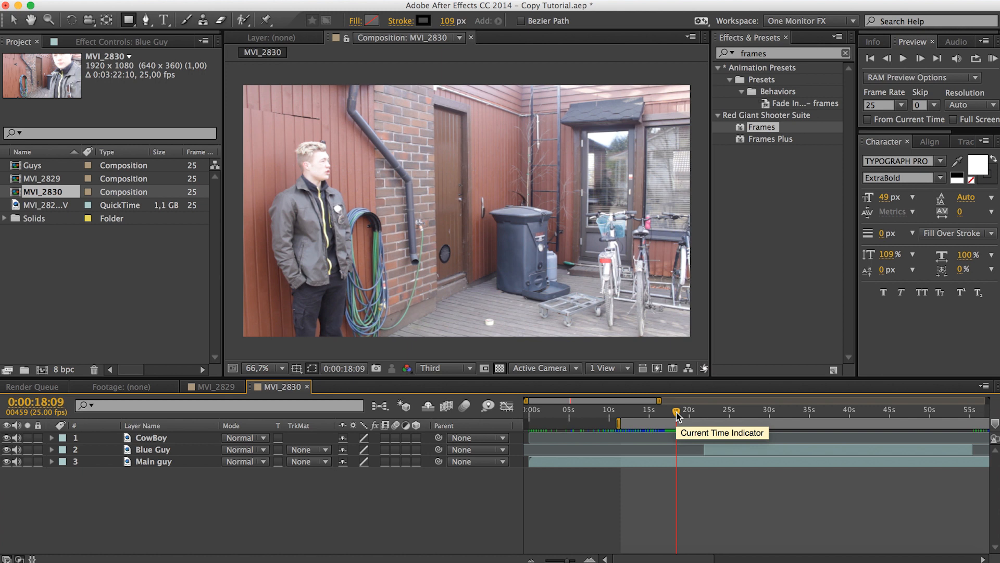
pyautogui.press('space')
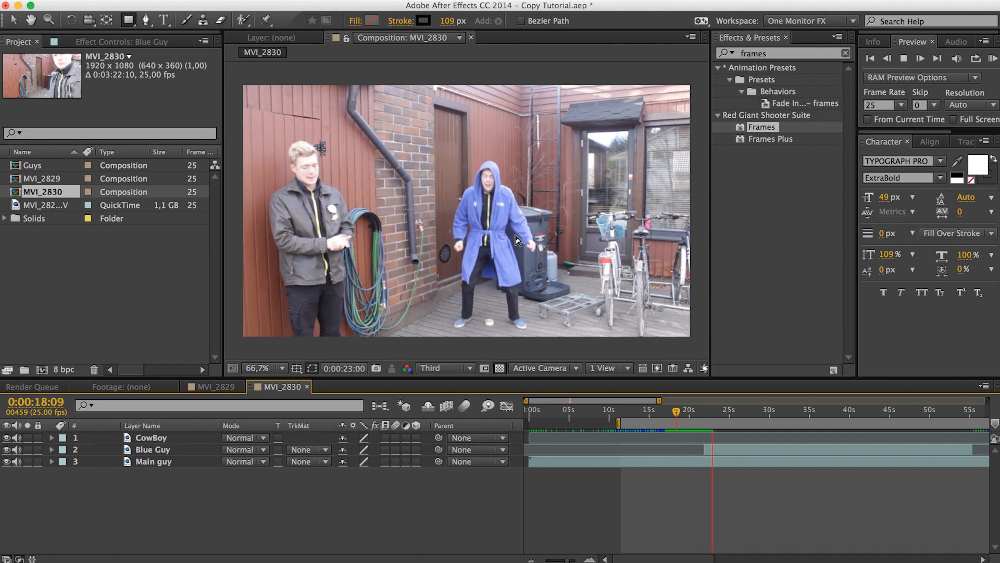
pyautogui.press('space')
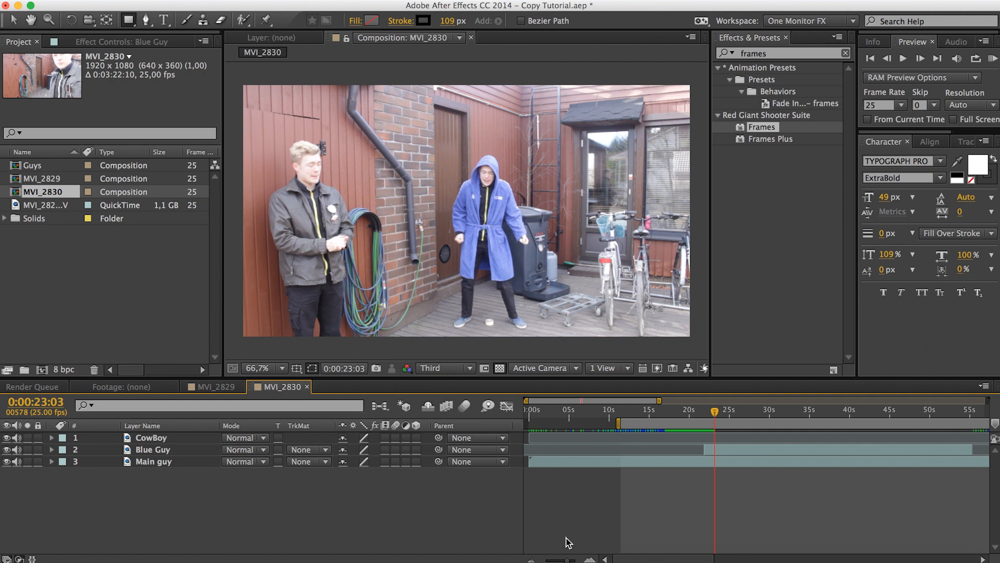
# Reveal the Main guy layer's audio waveform and set the current time to the second clap peak, at 0:00:26:22.
pyautogui.moveTo(561, 560); pyautogui.dragTo(548, 560)
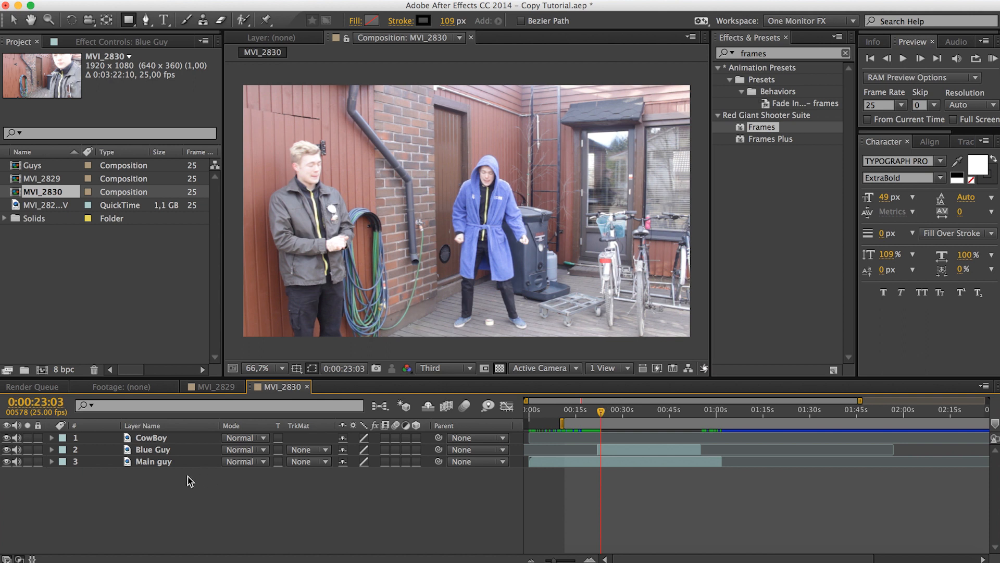
pyautogui.click(180, 462)
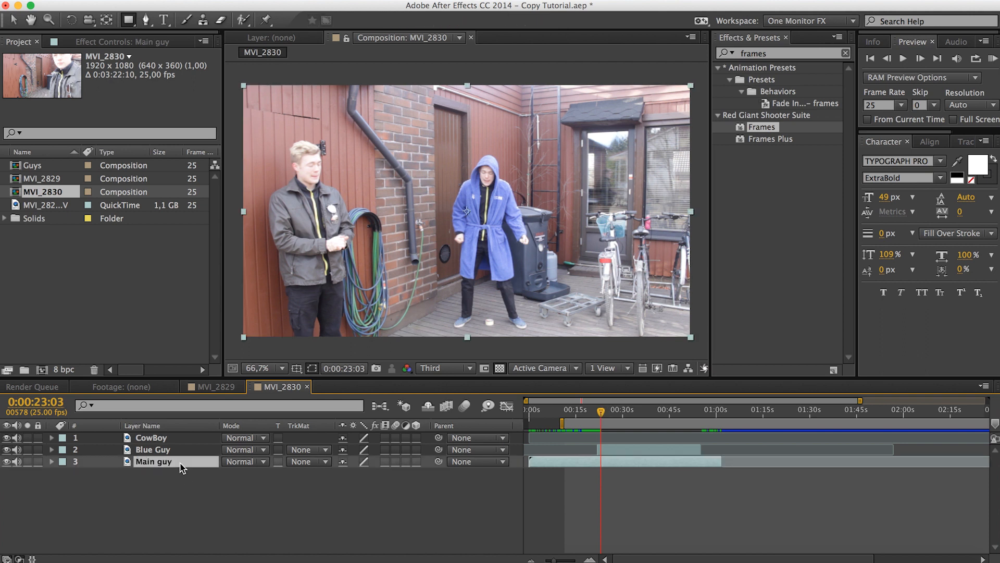
pyautogui.press('l')
pyautogui.press('l')
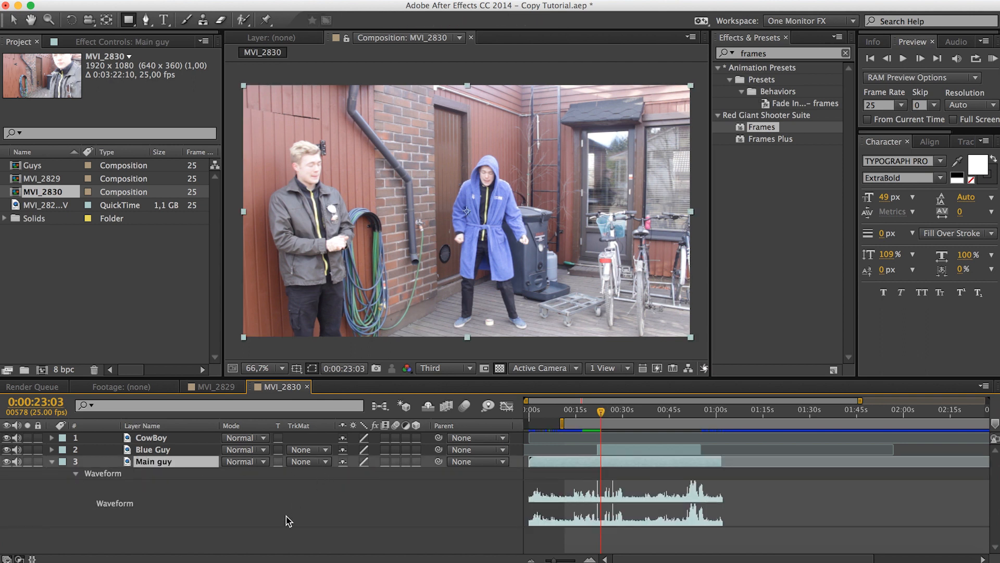
pyautogui.moveTo(553, 560)
pyautogui.mouseDown()
pyautogui.moveTo(588, 560)
pyautogui.moveTo(571, 560)
pyautogui.mouseUp()
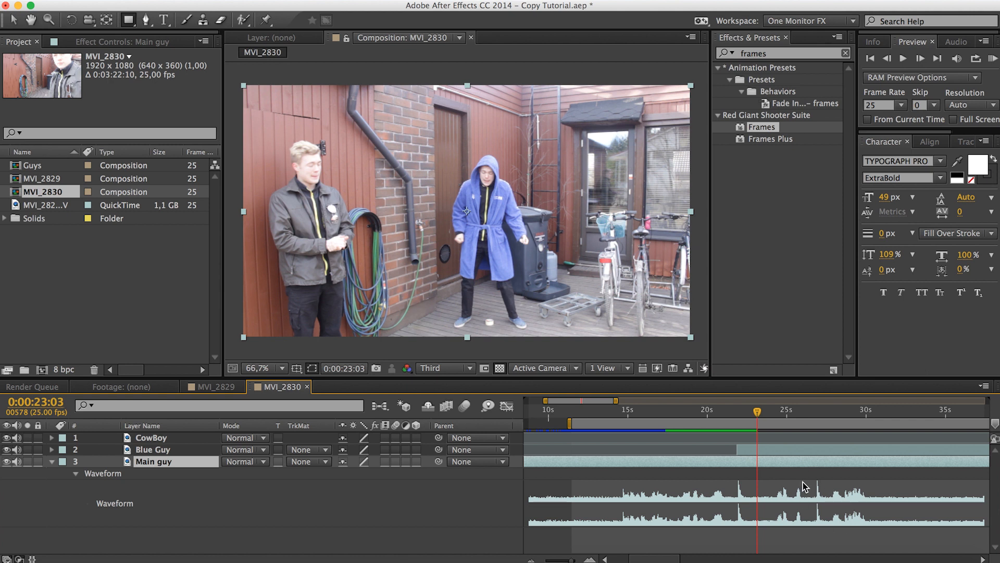
pyautogui.moveTo(806, 415); pyautogui.dragTo(816, 417)
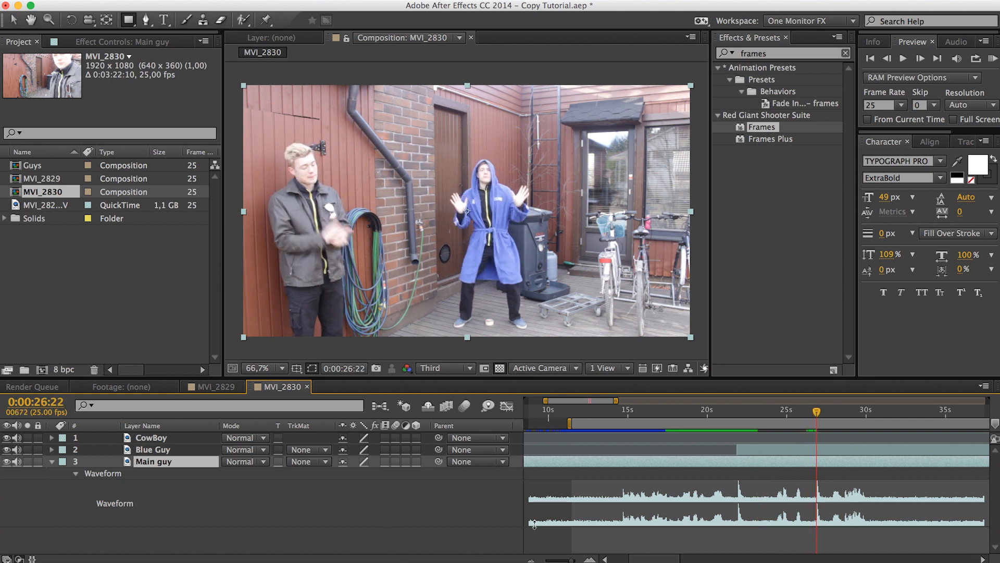
# Move the CowBoy layer earlier so its take starts at 0:00:26:22.
pyautogui.moveTo(568, 561); pyautogui.dragTo(547, 560)
pyautogui.click(918, 443)
pyautogui.moveTo(918, 443); pyautogui.dragTo(604, 448)
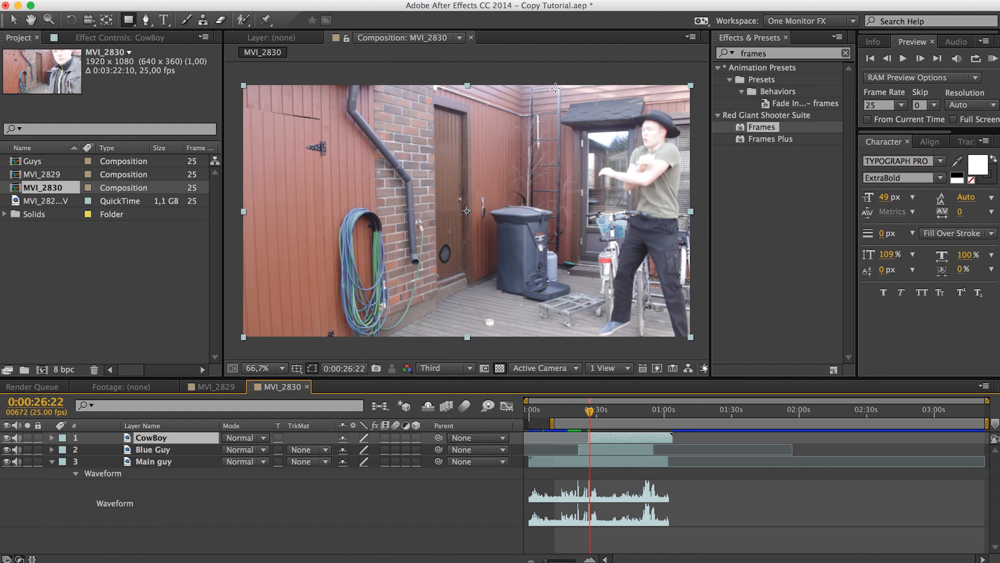
# Draw a full-height rectangular mask around the cowboy on the CowBoy layer and set its feather to 9 pixels.
pyautogui.moveTo(553, 81)
pyautogui.mouseDown()
pyautogui.moveTo(646, 211)
pyautogui.moveTo(680, 230)
pyautogui.moveTo(696, 342)
pyautogui.mouseUp()
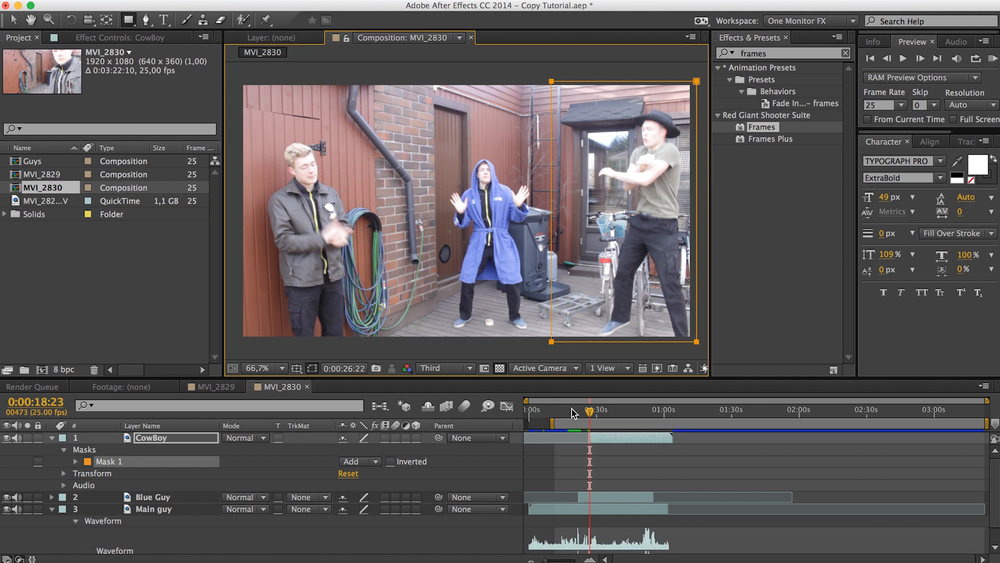
pyautogui.click(573, 413)
pyautogui.click(51, 438)
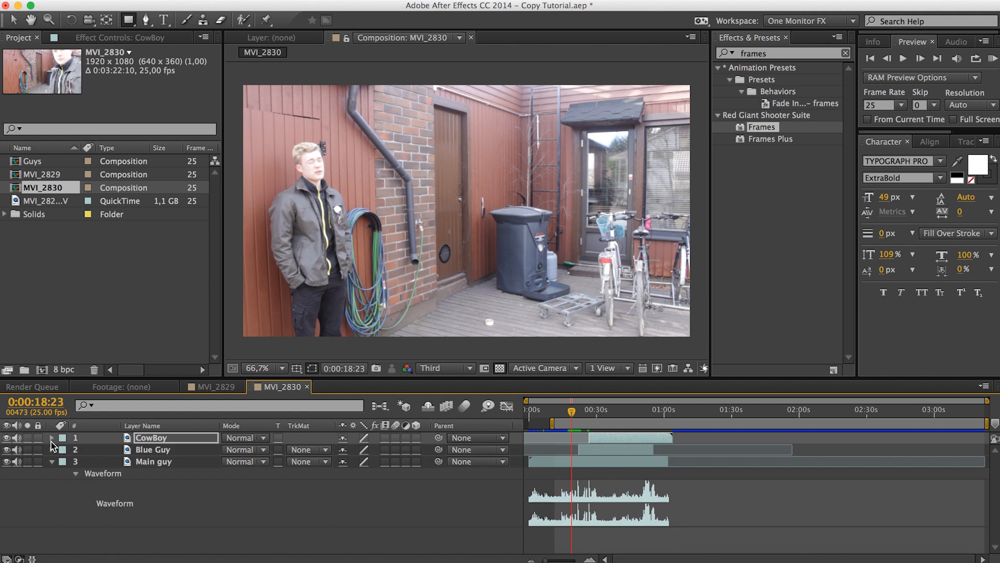
pyautogui.press('f')
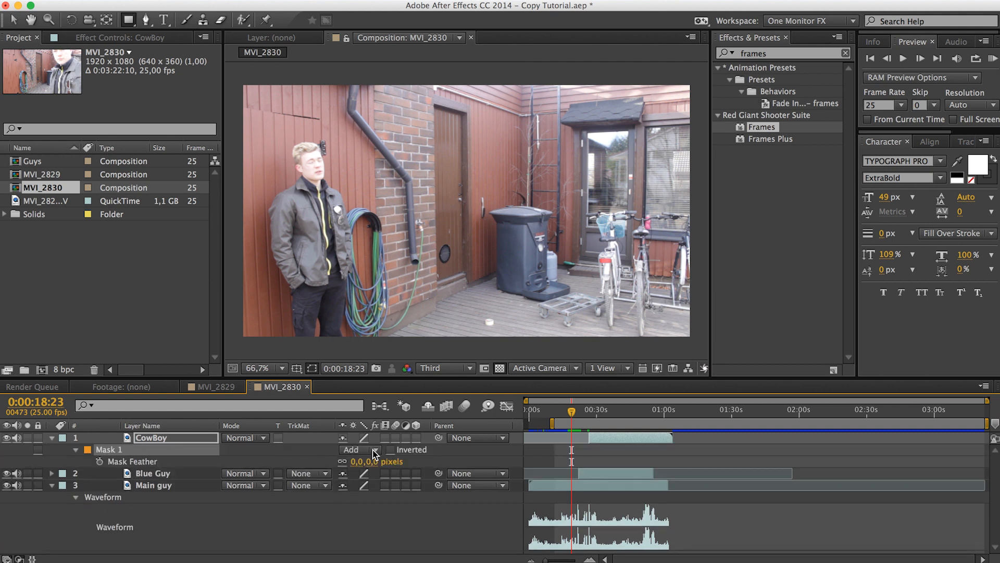
pyautogui.moveTo(357, 461); pyautogui.dragTo(373, 471)
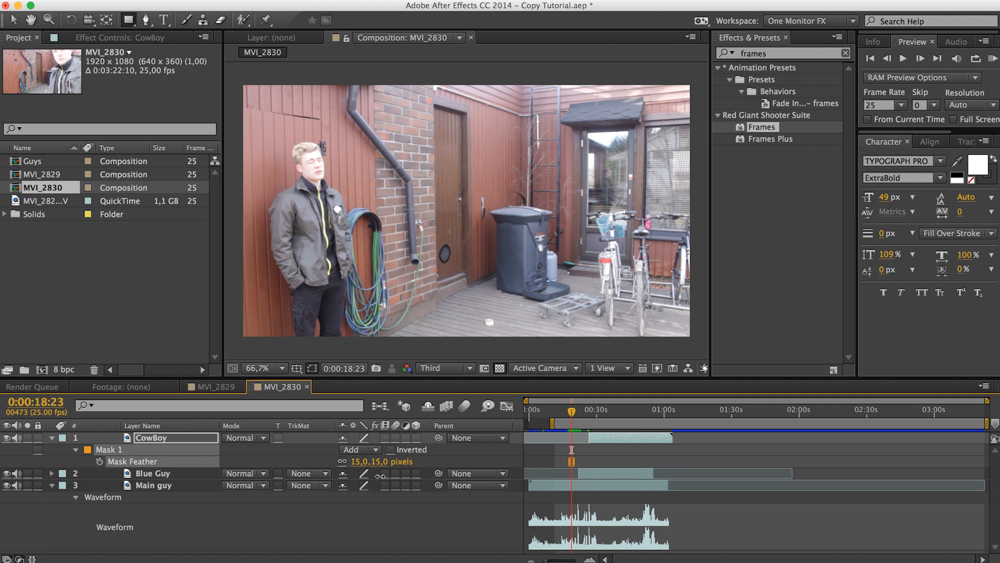
pyautogui.moveTo(377, 476); pyautogui.dragTo(375, 476)
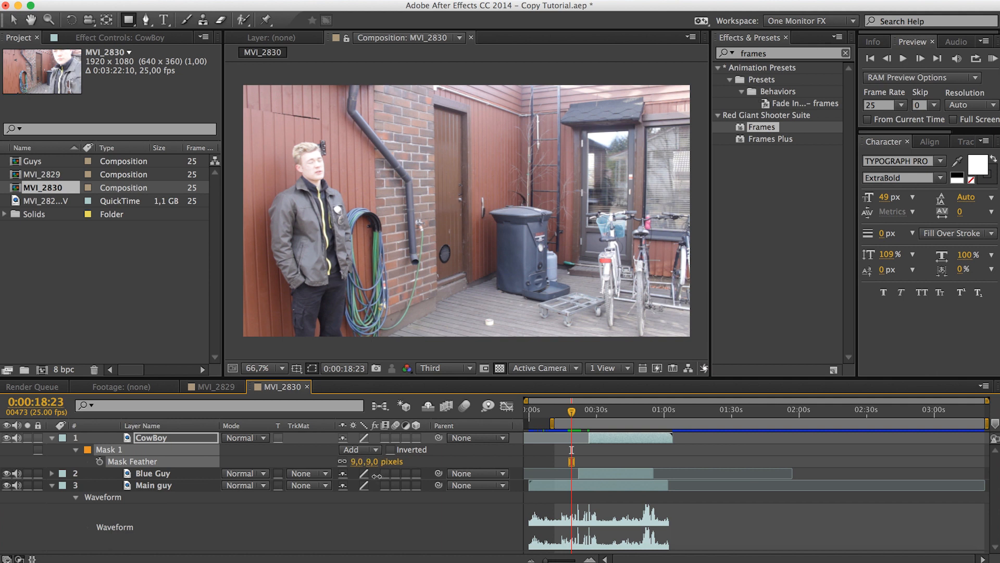
pyautogui.click(52, 438)
pyautogui.click(287, 528)
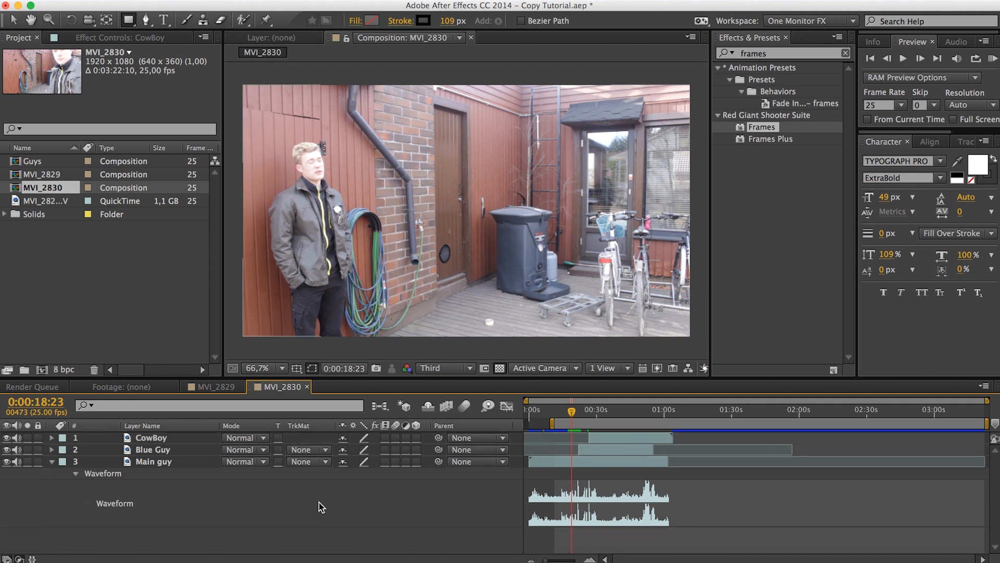
# Play the composite from 0:00:18:23 to 0:00:27:07 and shift the CowBoy layer slightly later, starting it at the second clap's waveform peak.
pyautogui.press('space')
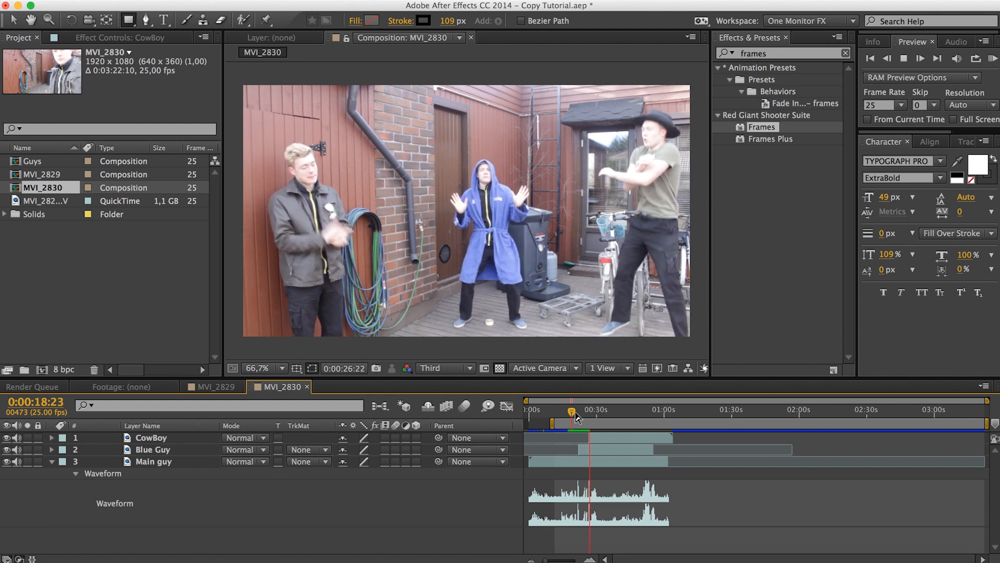
pyautogui.press('space')
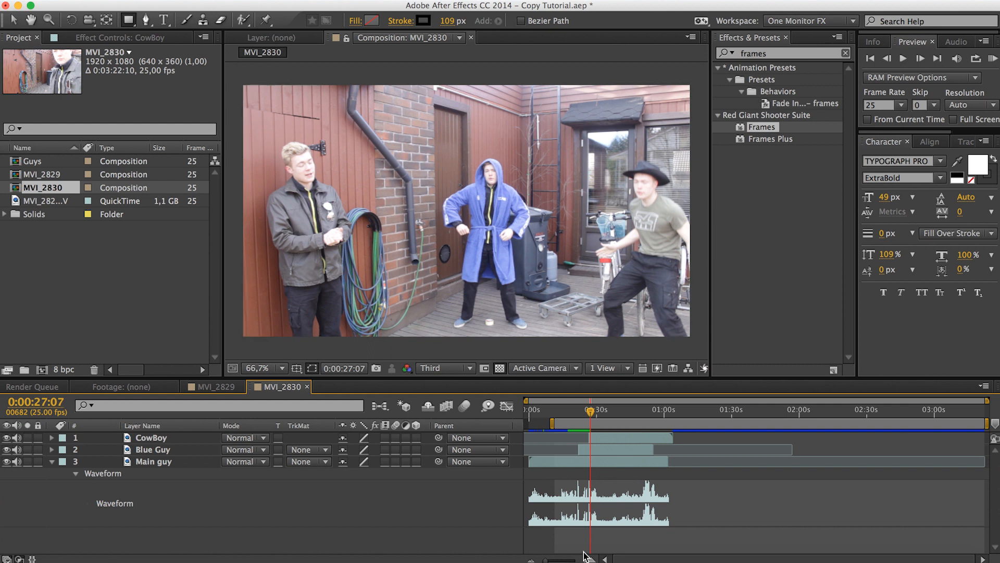
pyautogui.moveTo(546, 560); pyautogui.dragTo(574, 560)
pyautogui.moveTo(753, 437); pyautogui.dragTo(764, 435)
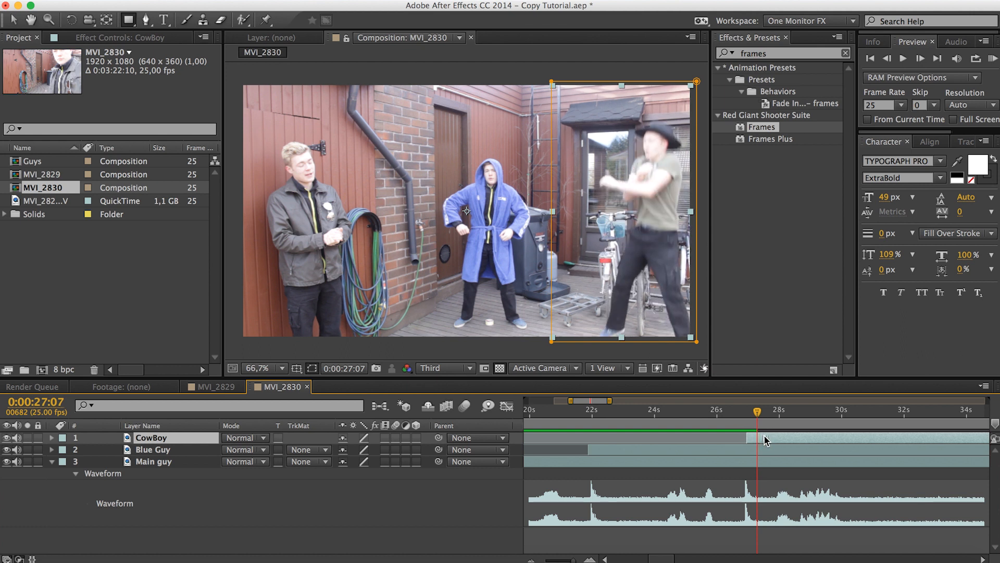
# Play the cowboy's appearance from 0:00:26:09 and trim the start of the CowBoy layer to 0:00:27:09.
pyautogui.click(729, 411)
pyautogui.press('space')
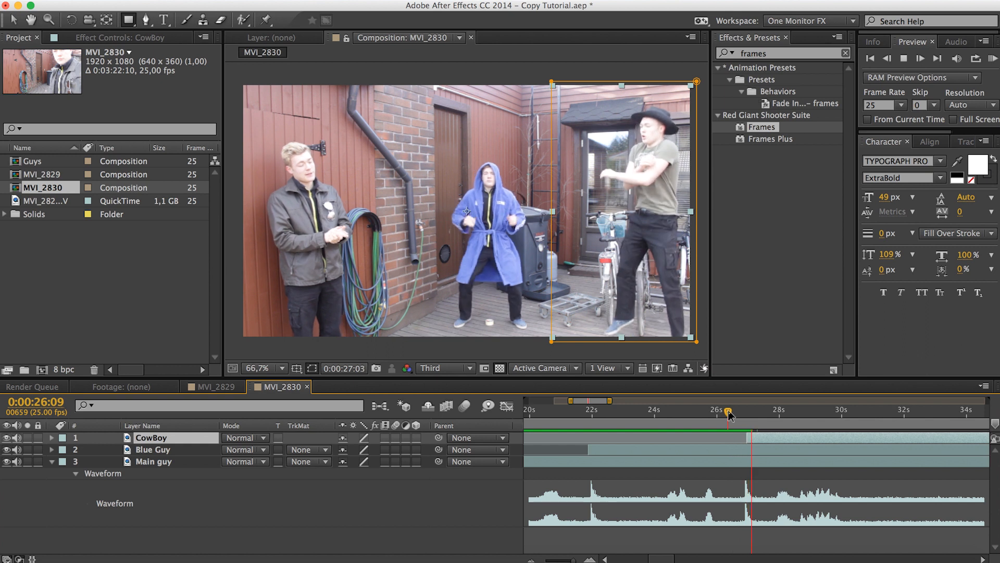
pyautogui.press('space')
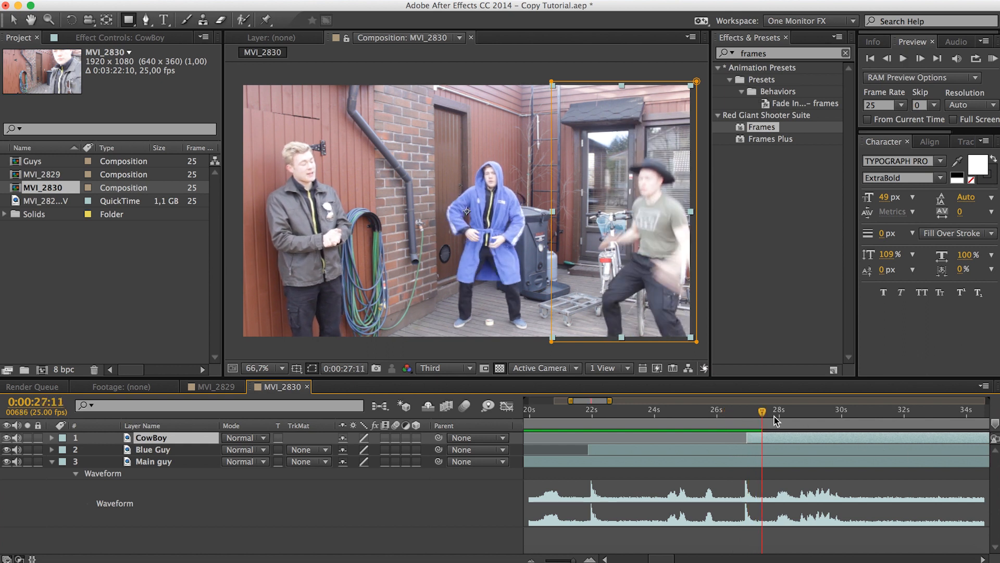
pyautogui.moveTo(764, 412); pyautogui.dragTo(757, 441)
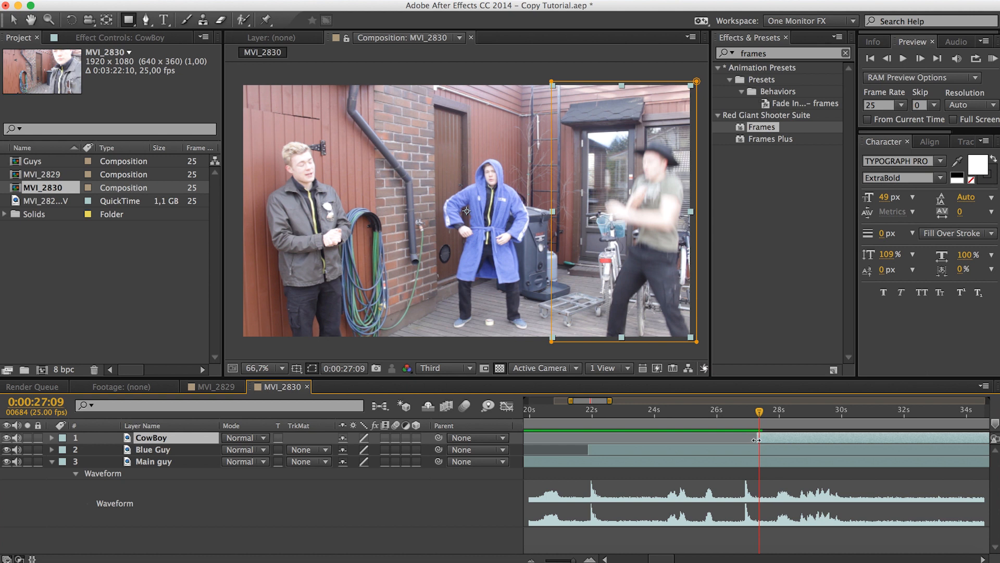
# Undo the last start trim of the CowBoy layer and play the cowboy's appearance from 0:00:25:18.
pyautogui.press('super+z')
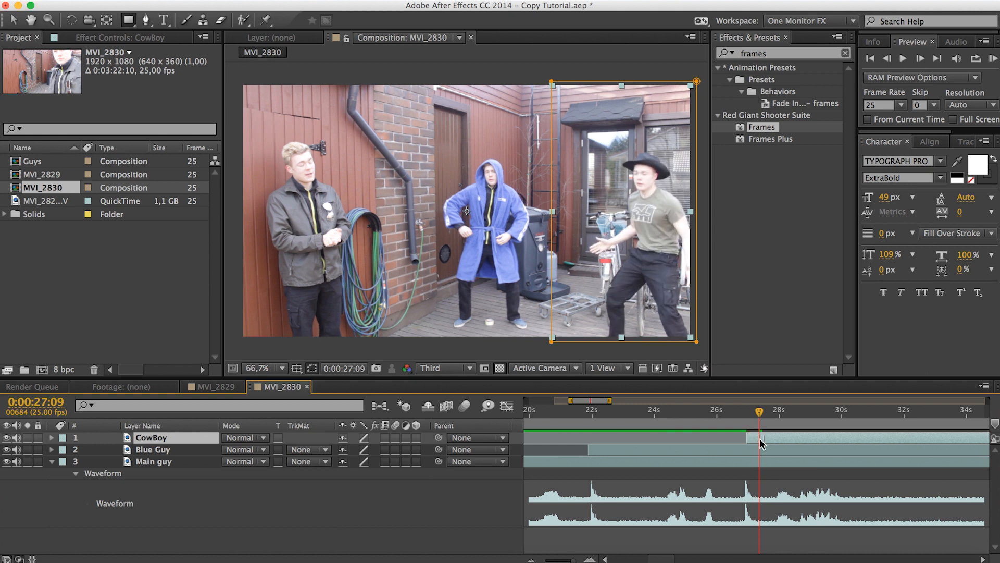
pyautogui.click(707, 414)
pyautogui.press('space')
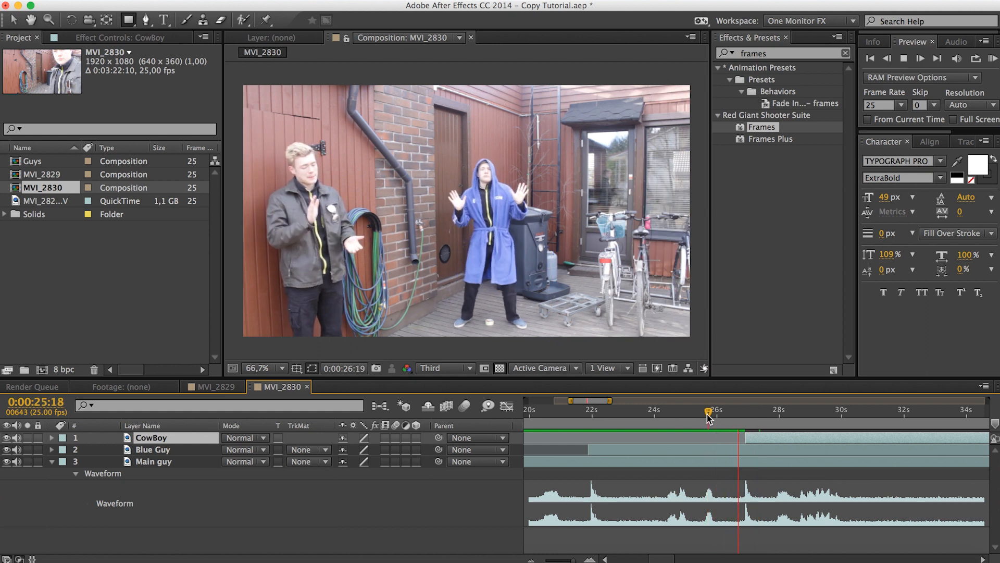
pyautogui.press('space')
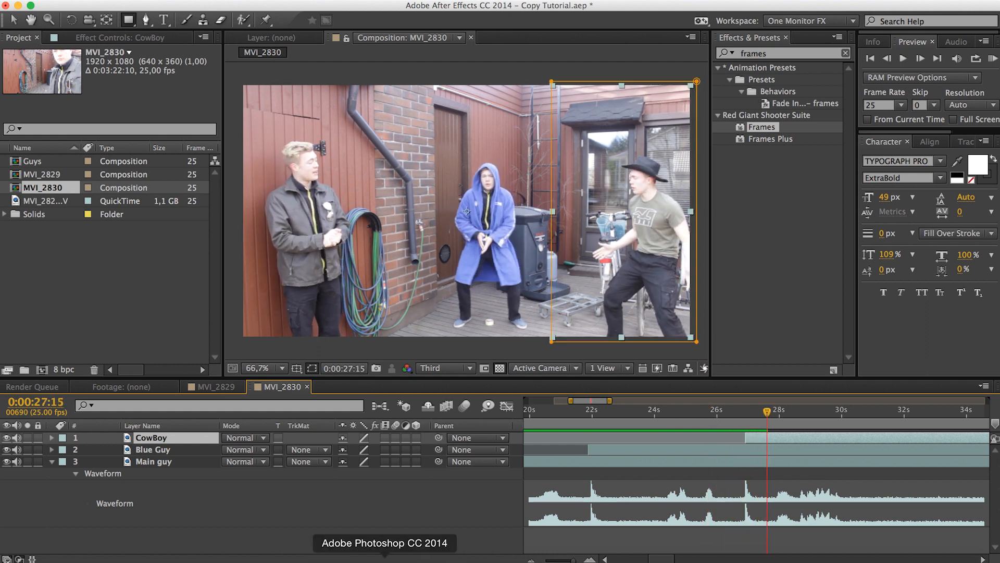
# Replay the cowboy's appearance from 0:00:26:07 and 0:00:26:16, and scrub through the clap up to 0:00:26:24.
pyautogui.click(441, 505)
pyautogui.click(724, 409)
pyautogui.press('space')
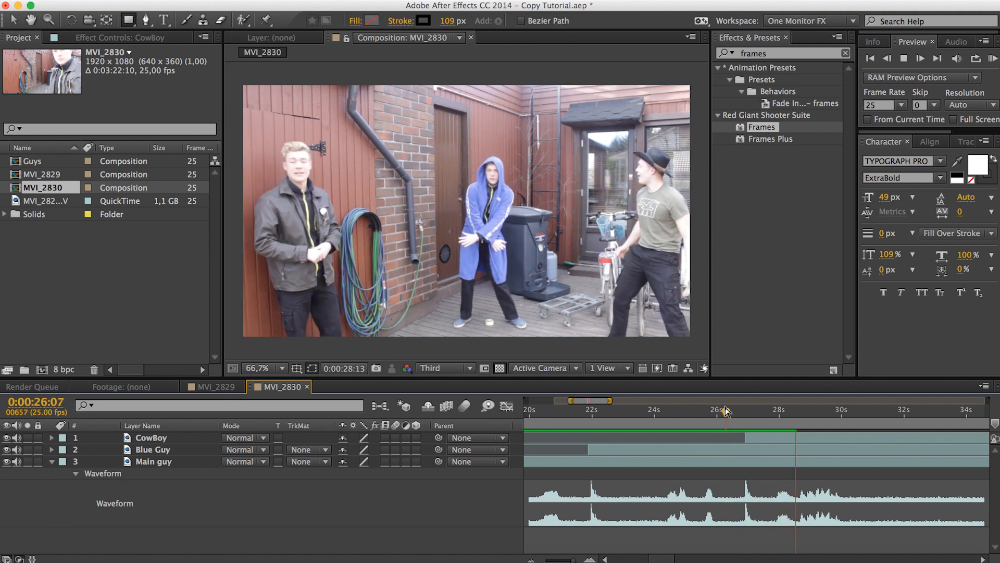
pyautogui.press('space')
pyautogui.click(738, 412)
pyautogui.press('space')
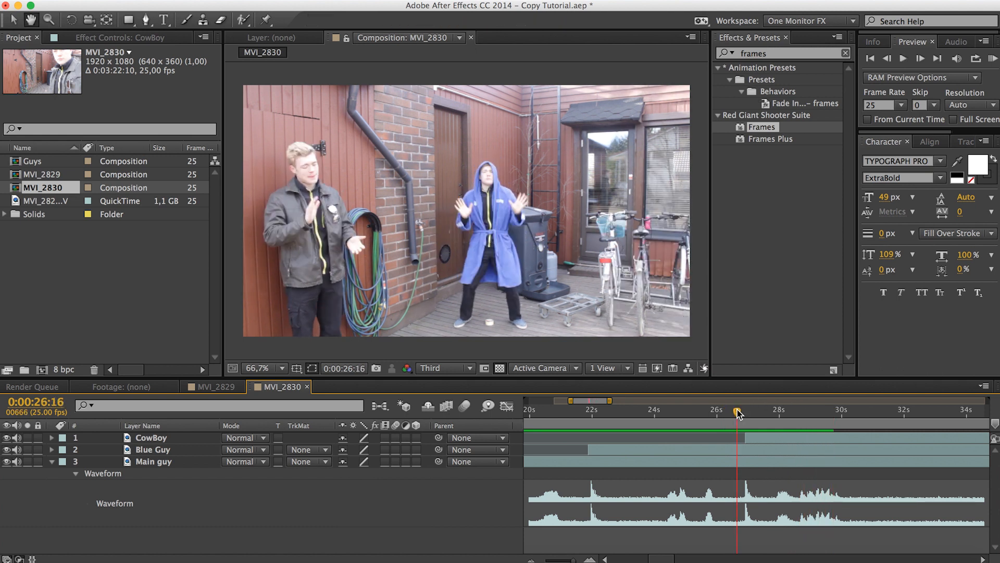
pyautogui.press('space')
pyautogui.moveTo(737, 411)
pyautogui.mouseDown()
pyautogui.moveTo(749, 410)
pyautogui.moveTo(736, 411)
pyautogui.moveTo(748, 411)
pyautogui.moveTo(736, 411)
pyautogui.moveTo(748, 418)
pyautogui.moveTo(740, 422)
pyautogui.mouseUp()
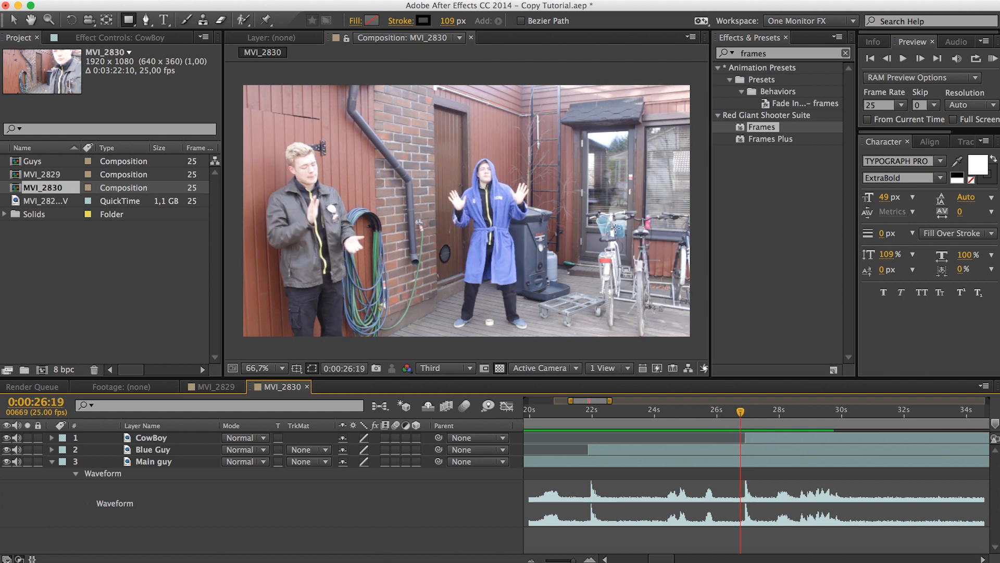
pyautogui.moveTo(743, 415); pyautogui.dragTo(748, 417)
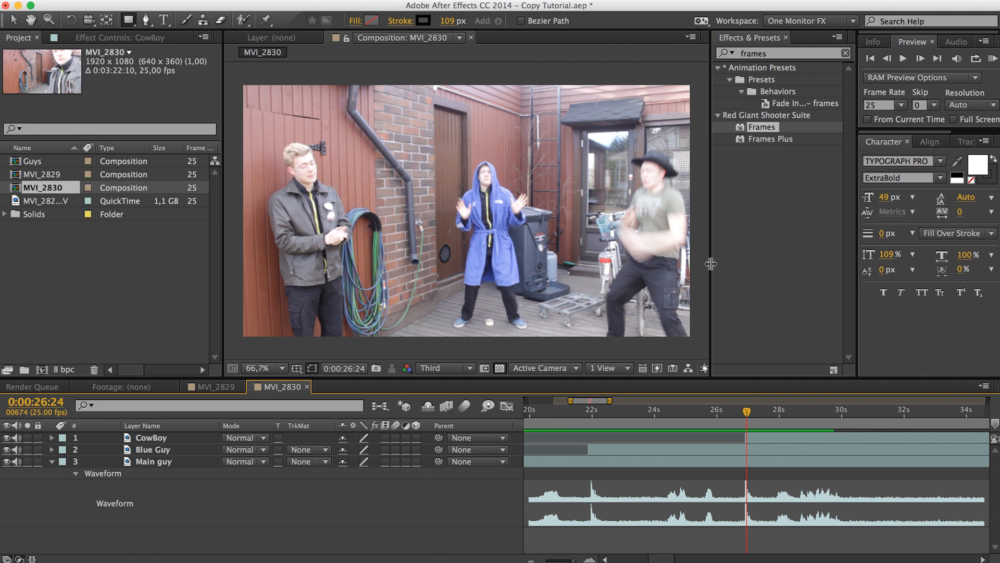
# At 0:00:26:23, lower both upper corners of the CowBoy layer's mask to just above the cowboy's hat, keeping the mask past the frame's right edge.
pyautogui.click(761, 436)
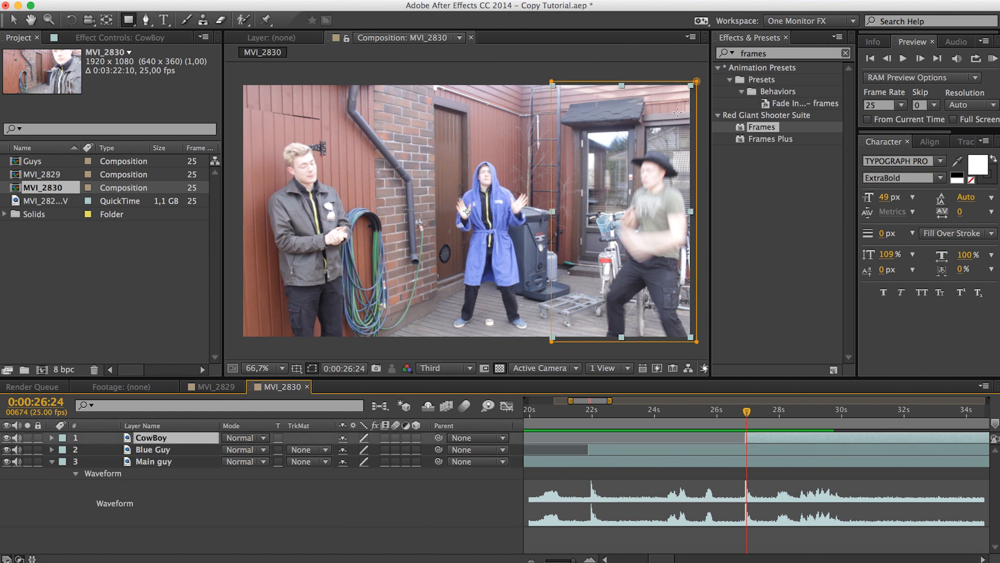
pyautogui.click(13, 20)
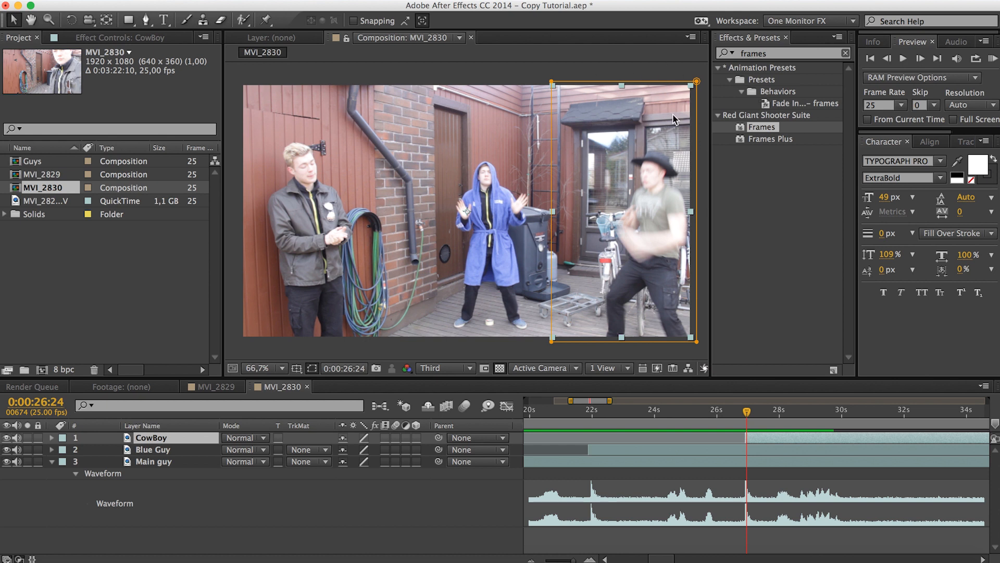
pyautogui.moveTo(750, 413); pyautogui.dragTo(747, 415)
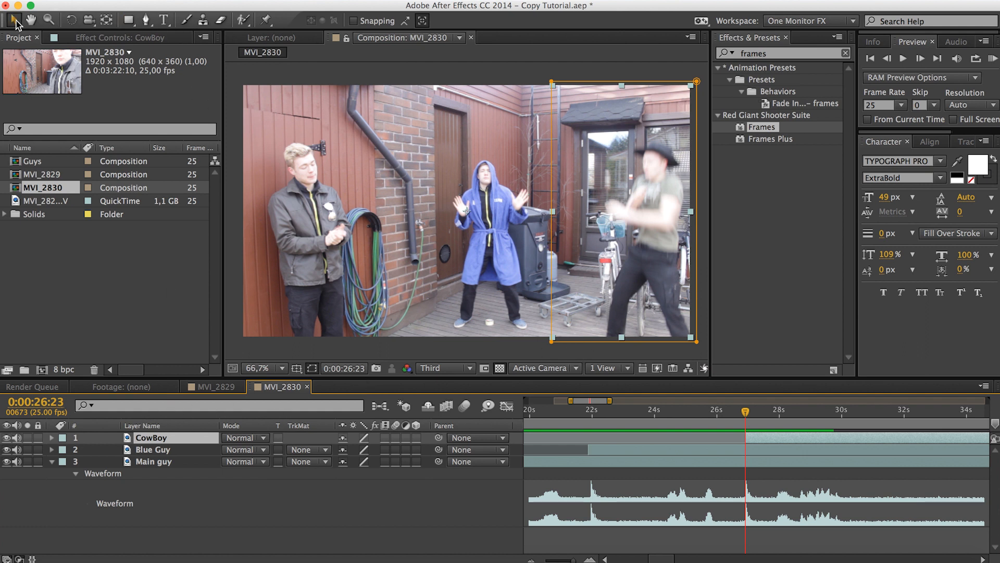
pyautogui.click(156, 442)
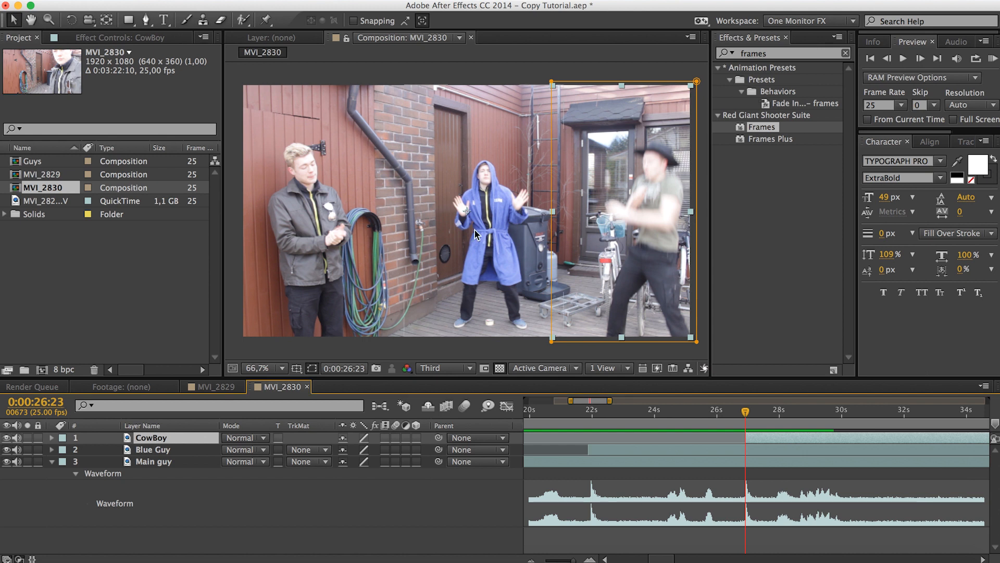
pyautogui.click(698, 83)
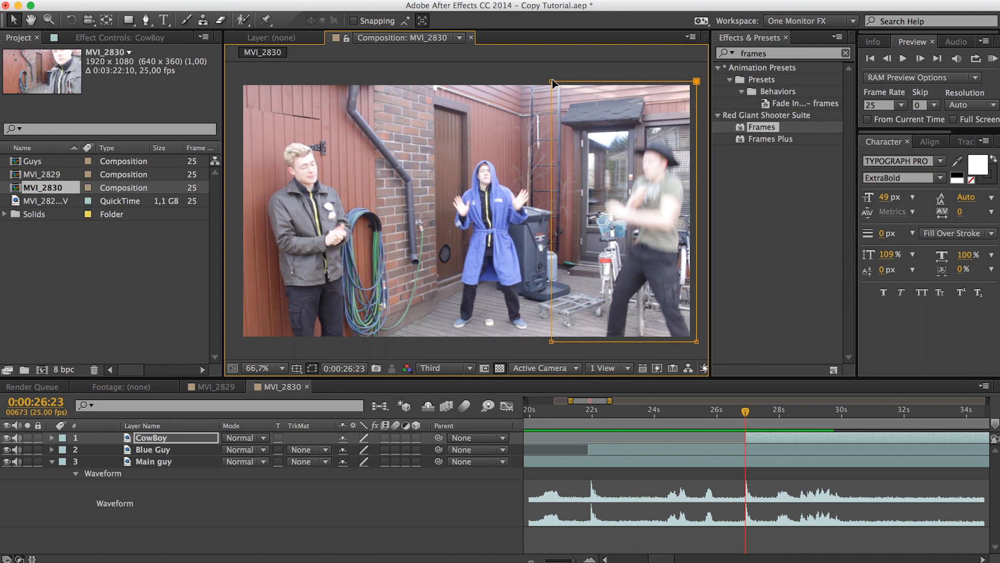
pyautogui.moveTo(545, 70); pyautogui.dragTo(705, 92)
pyautogui.moveTo(551, 81); pyautogui.dragTo(562, 130)
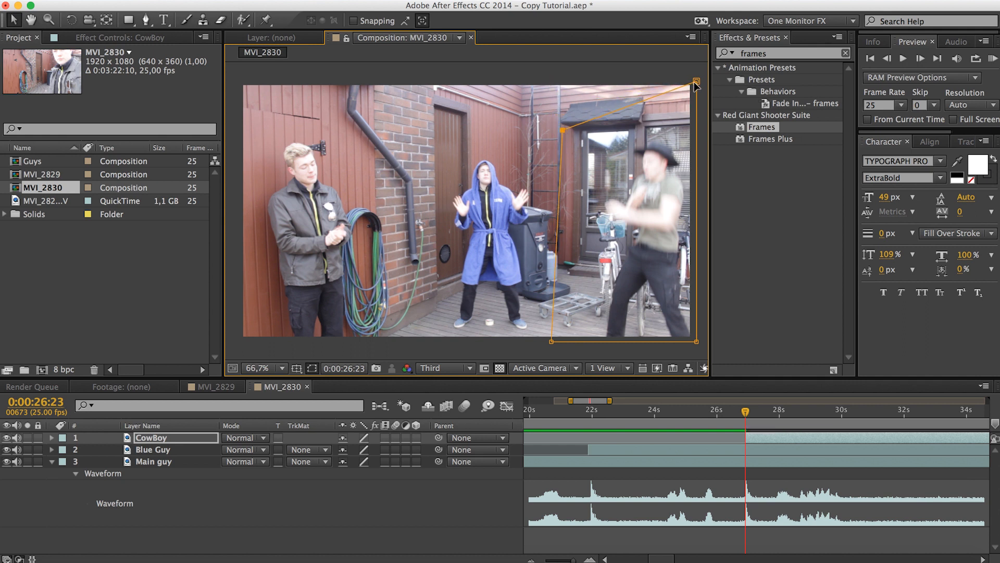
pyautogui.moveTo(697, 82); pyautogui.dragTo(707, 114)
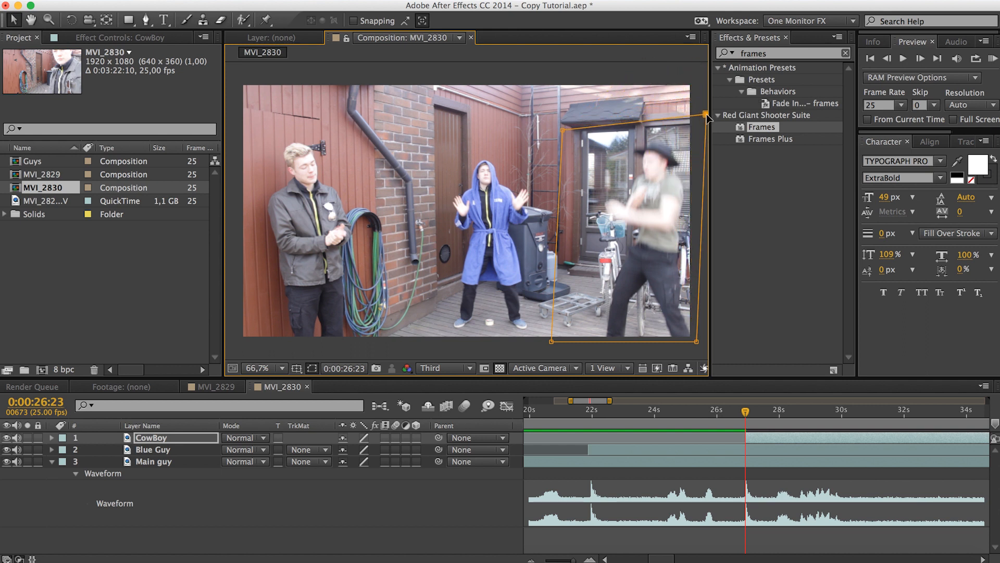
pyautogui.click(563, 127)
# Play the composite from 0:00:26:23 to 0:00:27:20 and scrub ahead to 0:00:44:01 to check all three actors together.
pyautogui.press('space')
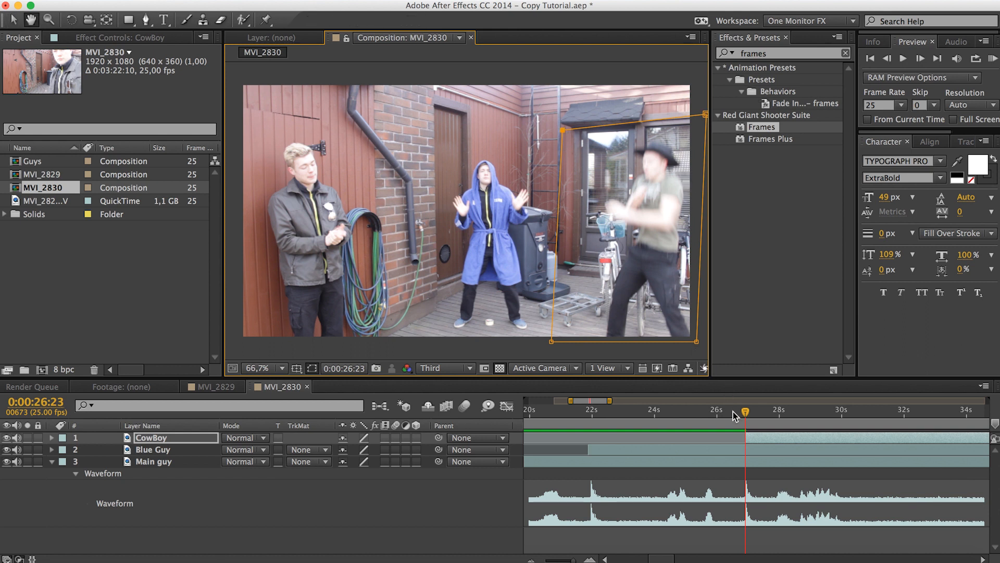
pyautogui.press('space')
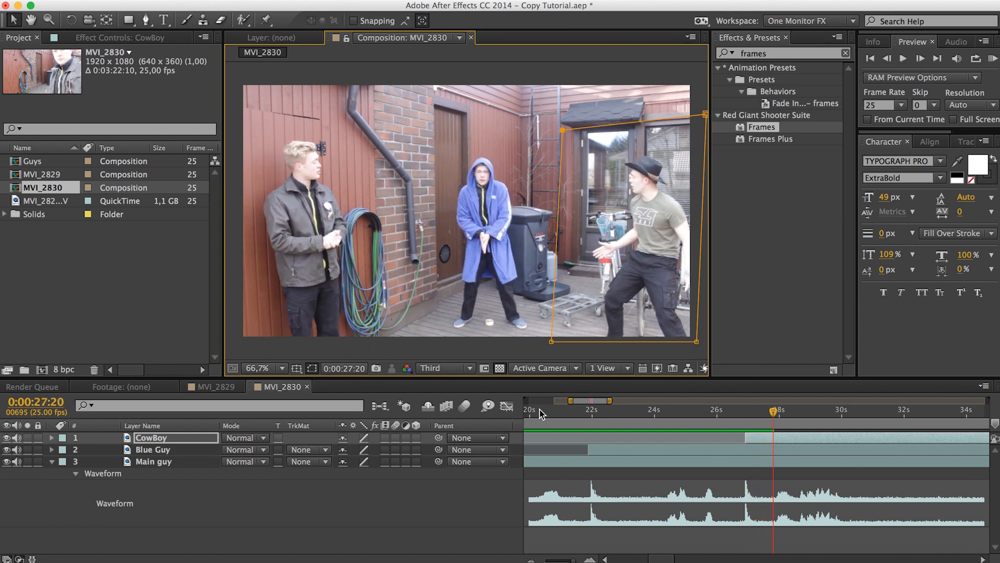
pyautogui.click(391, 520)
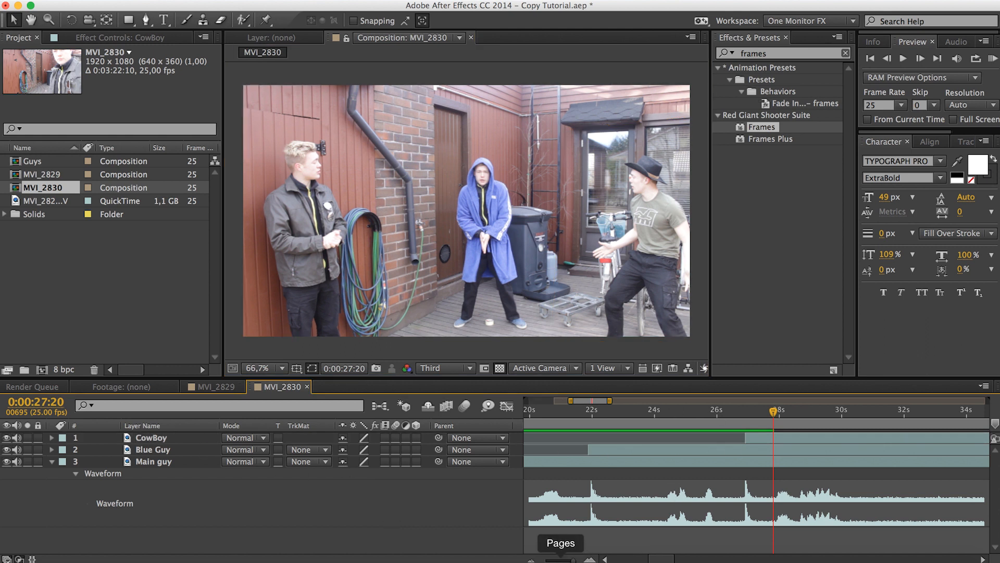
pyautogui.moveTo(571, 559); pyautogui.dragTo(558, 559)
pyautogui.moveTo(577, 406); pyautogui.dragTo(700, 449)
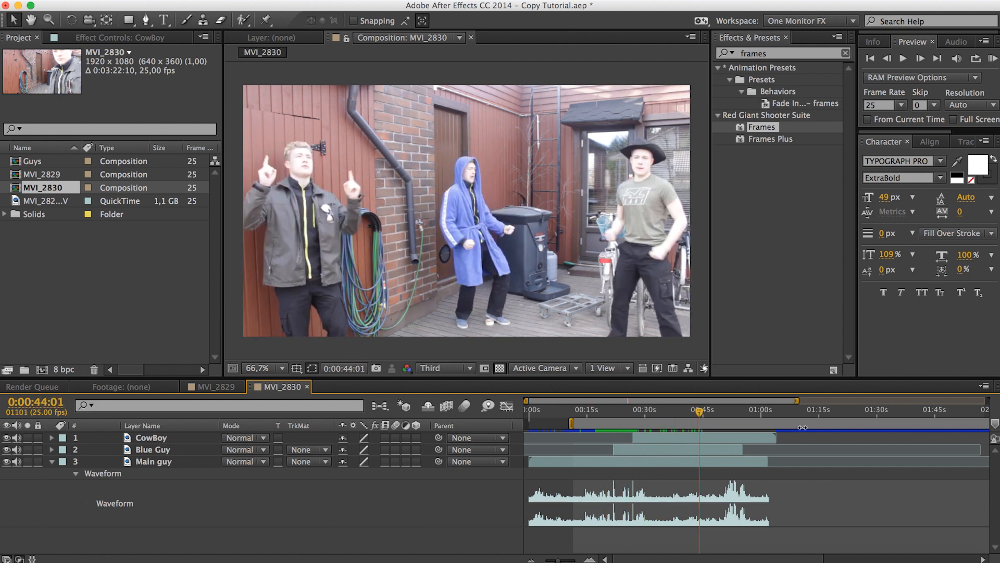
# End the work area at the end of the CowBoy layer's clip and trim the composition to the work area.
pyautogui.click(550, 560)
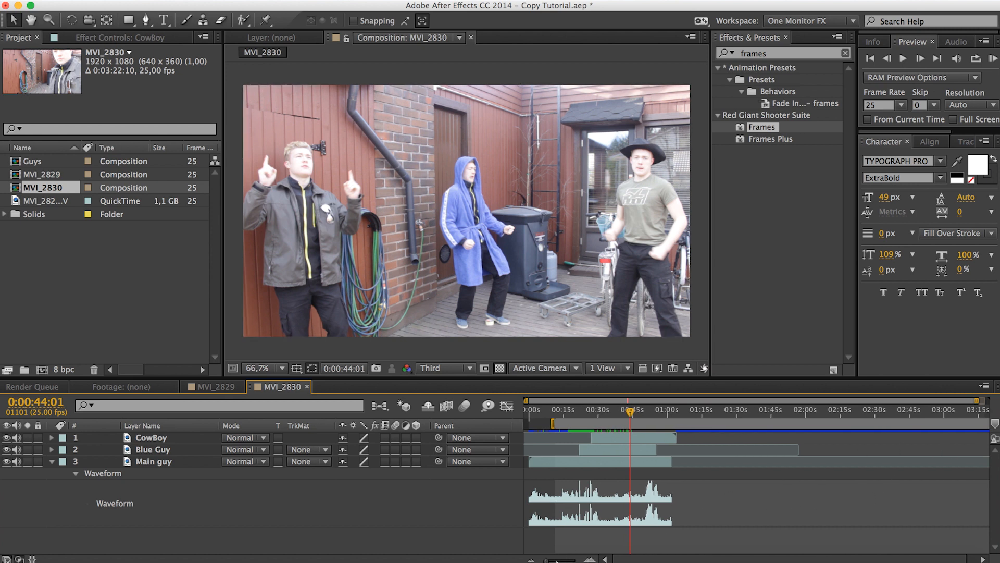
pyautogui.click(548, 559)
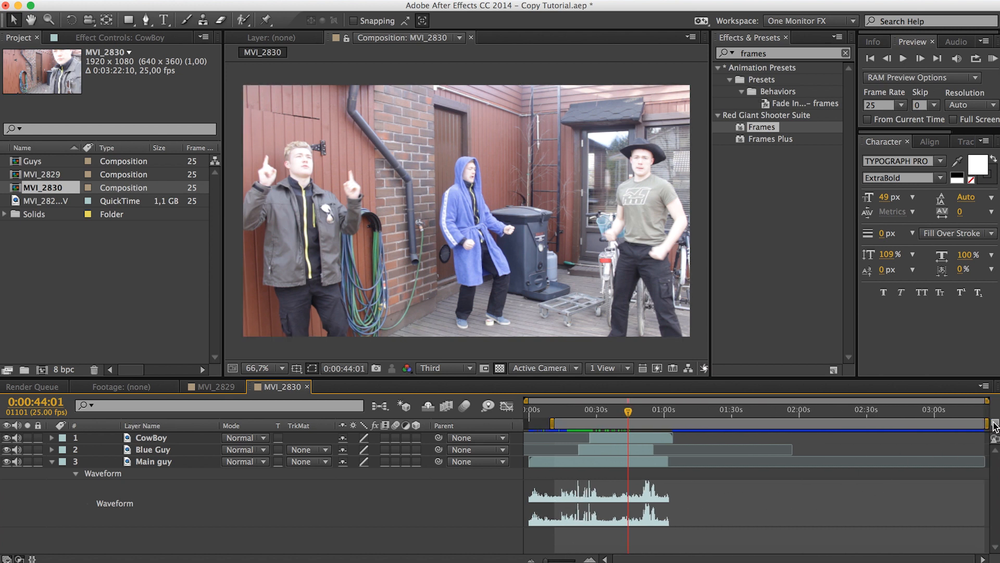
pyautogui.moveTo(986, 423); pyautogui.dragTo(673, 423)
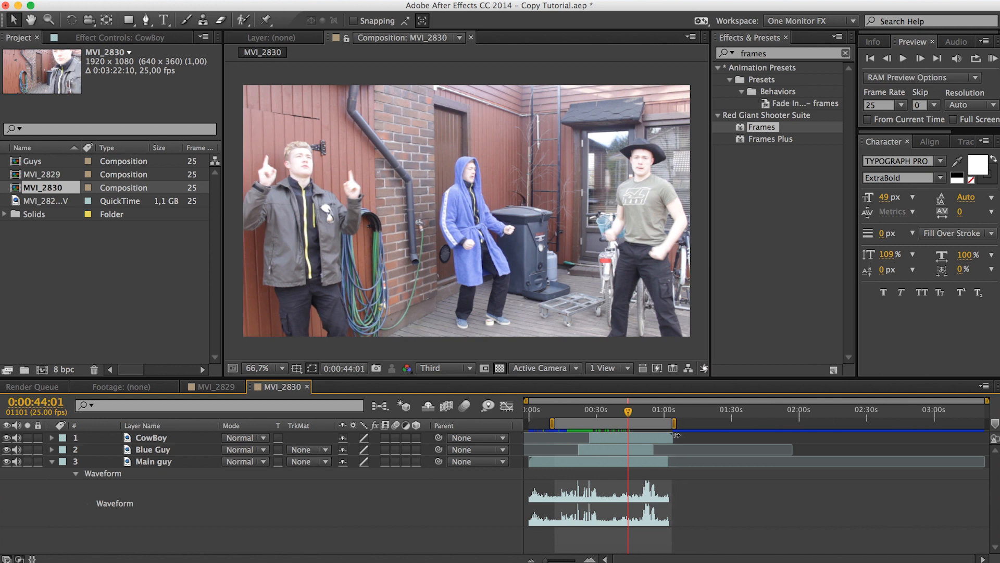
pyautogui.rightClick(575, 423)
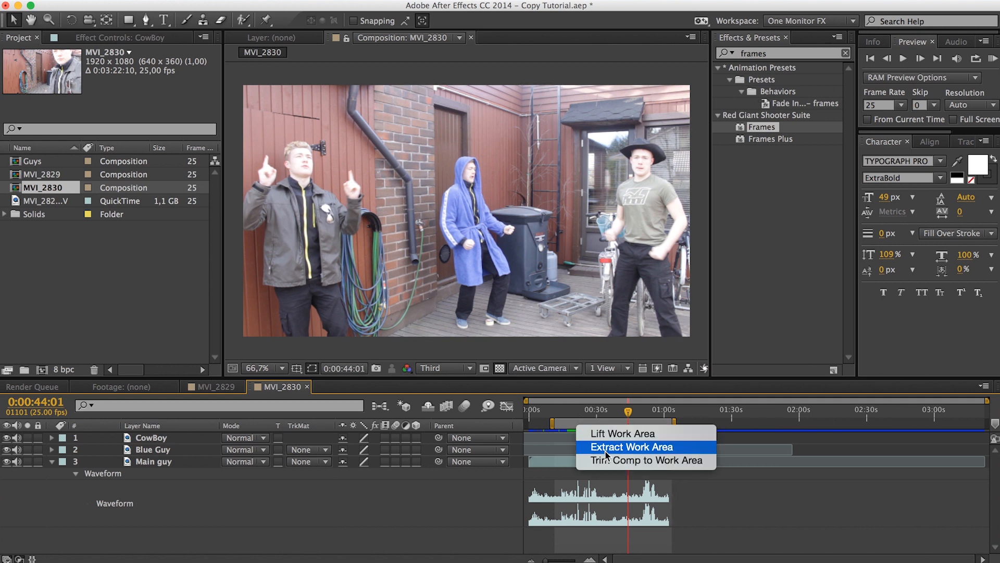
pyautogui.click(602, 461)
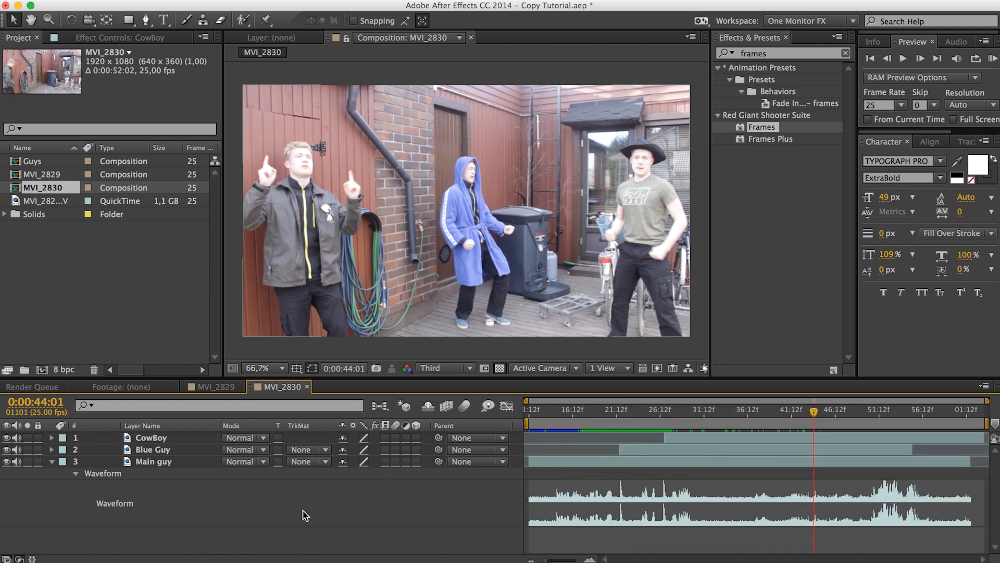
# Collapse the Main guy layer's waveform and pre-compose the CowBoy, Blue Guy and Main guy layers into a composition named Final.
pyautogui.click(52, 461)
pyautogui.moveTo(212, 495); pyautogui.dragTo(201, 437)
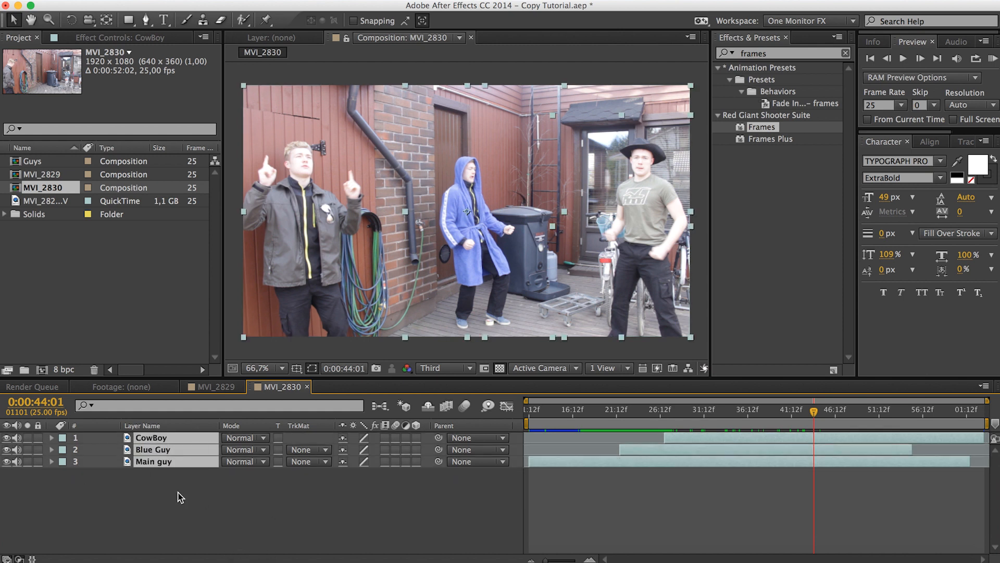
pyautogui.press('super+shift+c')
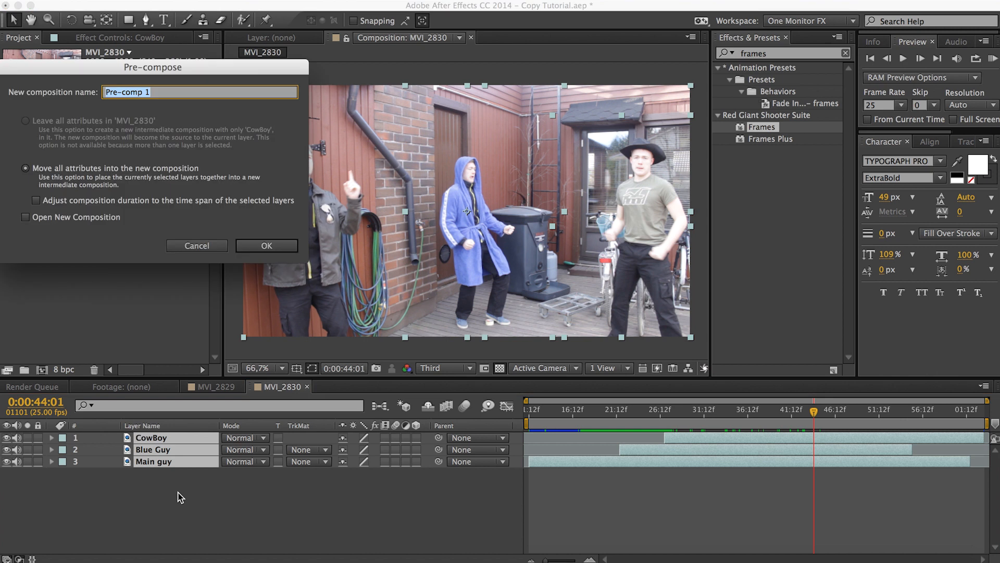
pyautogui.write('Final')
pyautogui.press('Return')
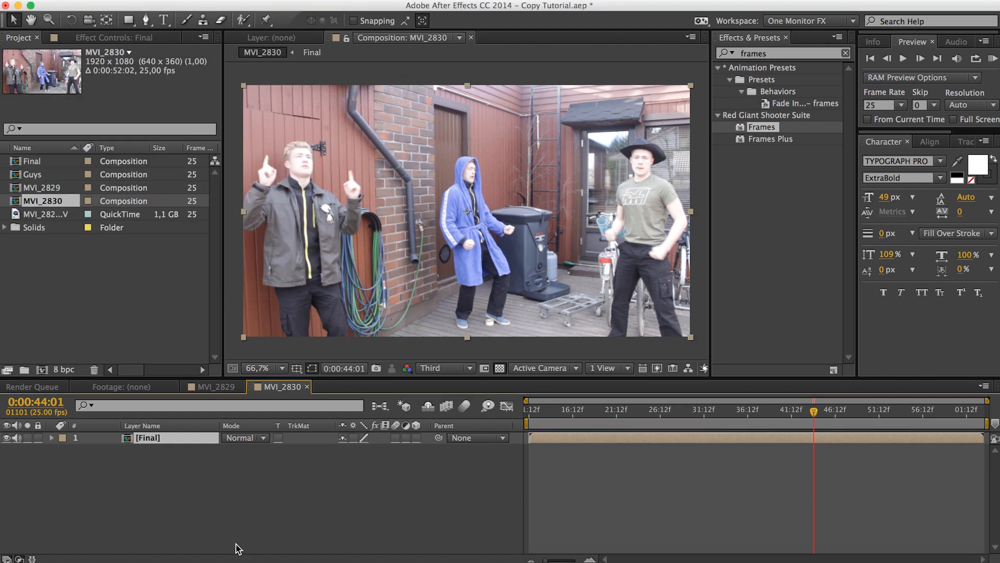
# Add the expression wiggle(1,15) to the Final layer's Position and scrub to 0:00:18:18 to check the camera movement.
pyautogui.click(216, 502)
pyautogui.click(177, 441)
pyautogui.press('p')
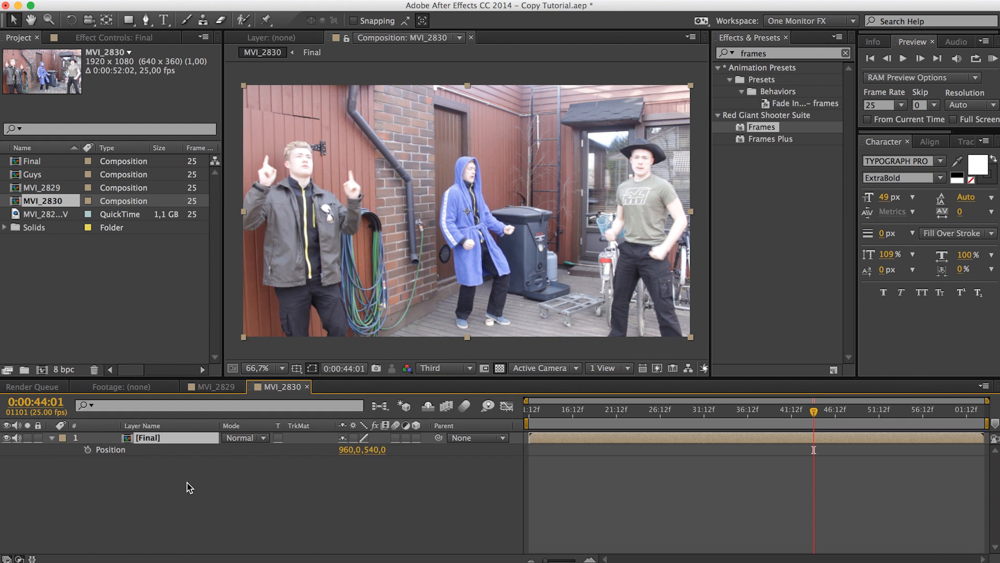
pyautogui.keyDown('alt'); pyautogui.click(87, 449); pyautogui.keyUp('alt')
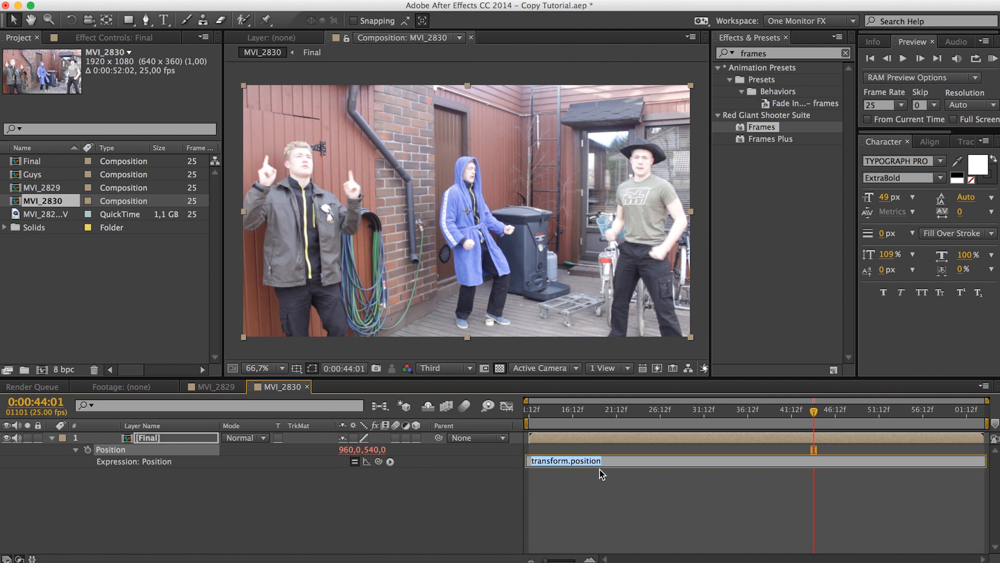
pyautogui.write('wiggl')
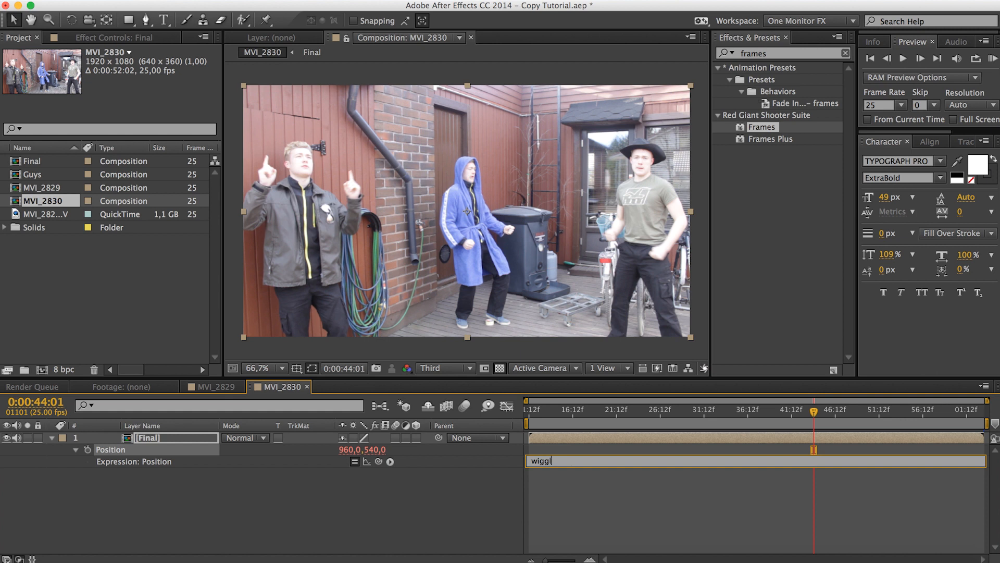
pyautogui.write('e(1,15')
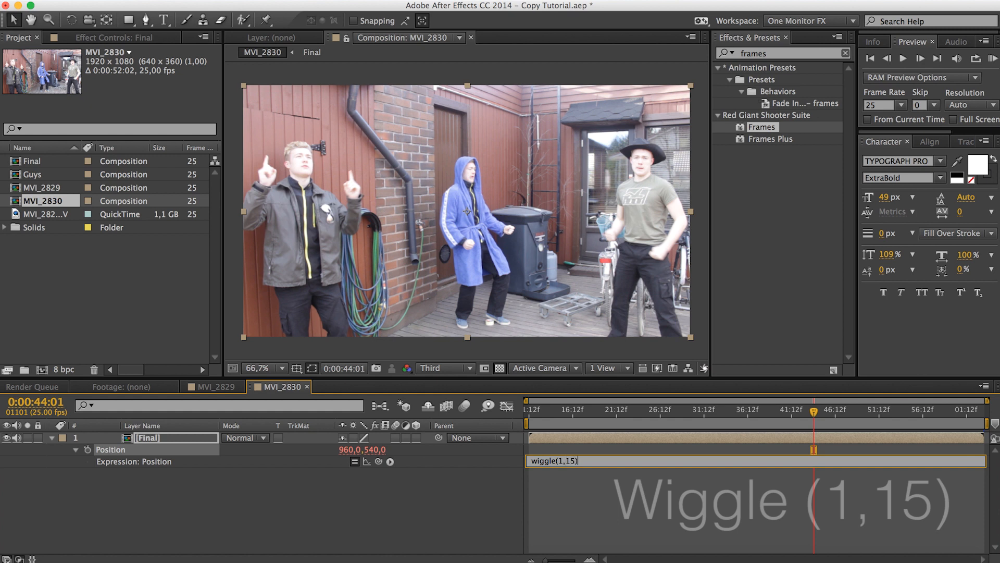
pyautogui.click(468, 499)
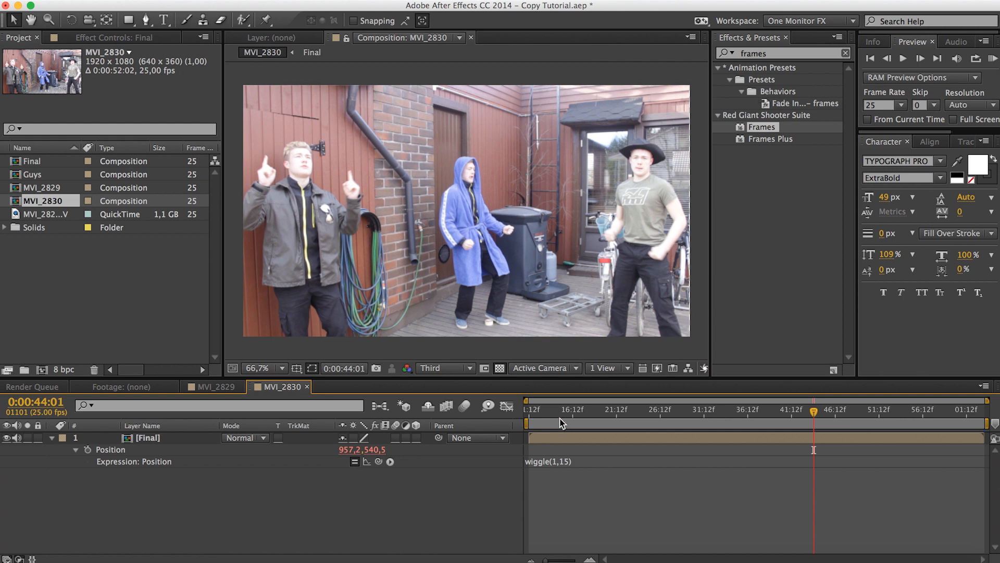
pyautogui.moveTo(548, 406); pyautogui.dragTo(594, 461)
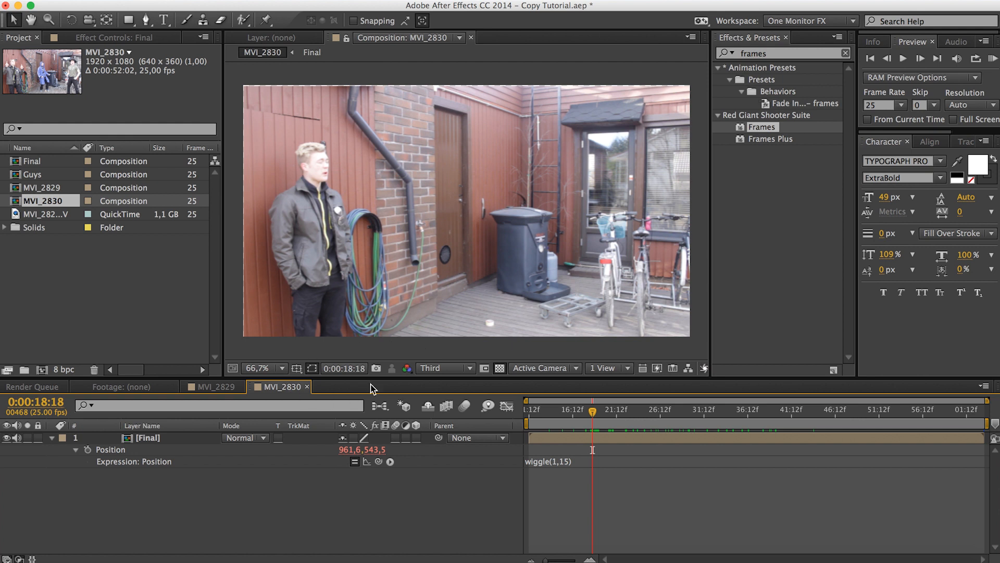
# Add the expression wiggle(0,.7) to the Final layer's Rotation, scrub to 0:00:22:06 to check it, and collapse the layer.
pyautogui.click(162, 438)
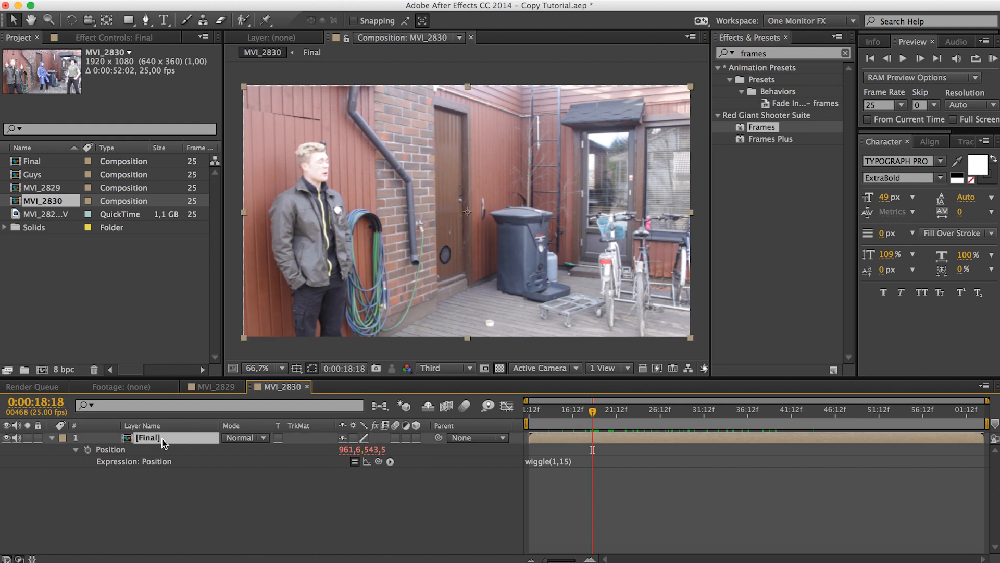
pyautogui.press('r')
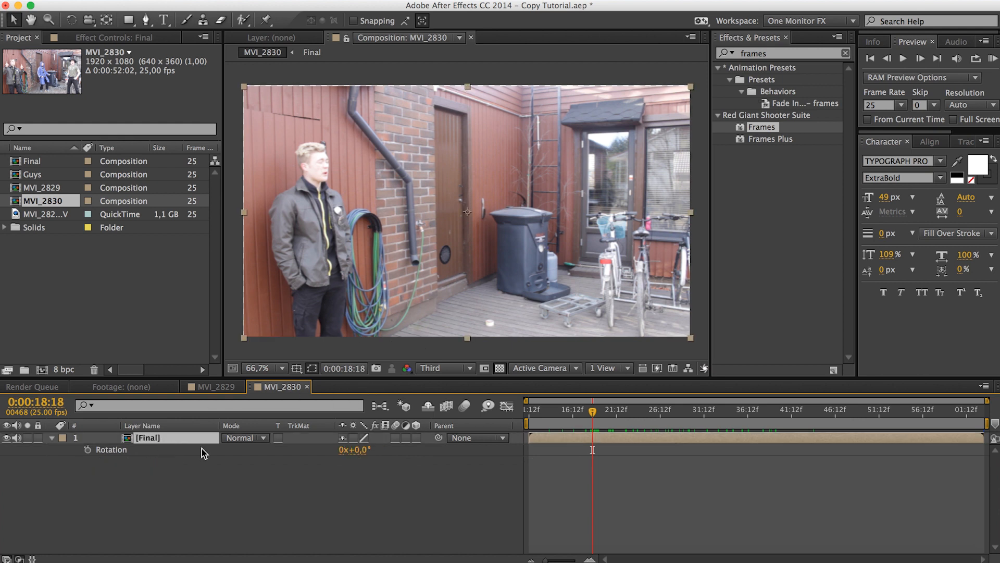
pyautogui.keyDown('alt'); pyautogui.click(87, 450); pyautogui.keyUp('alt')
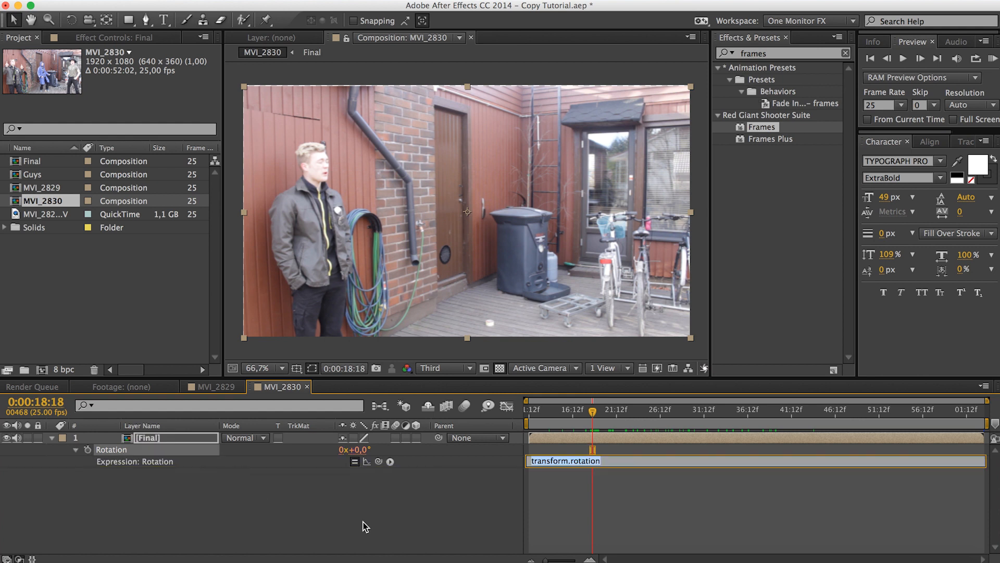
pyautogui.write('wig')
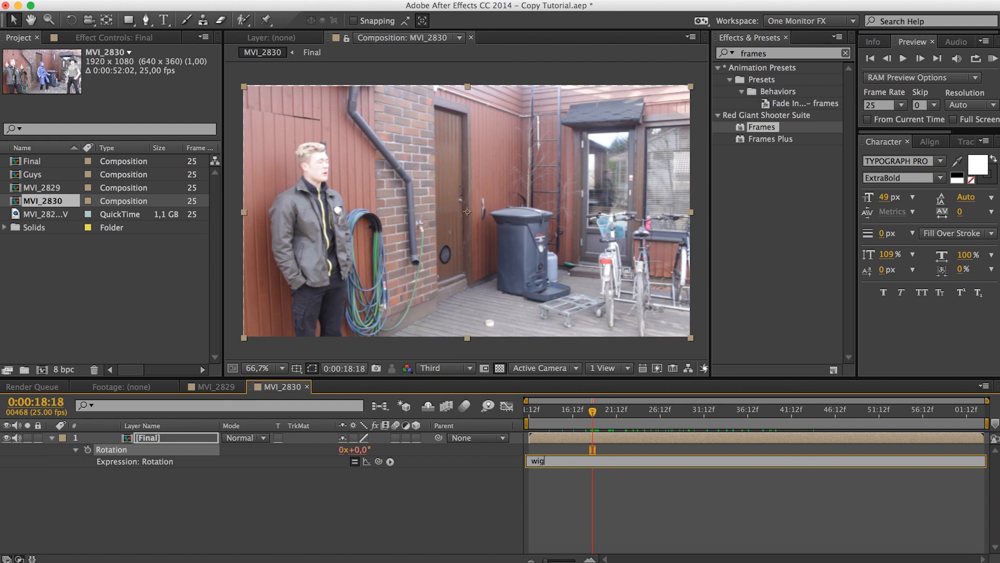
pyautogui.write('gle(0,.')
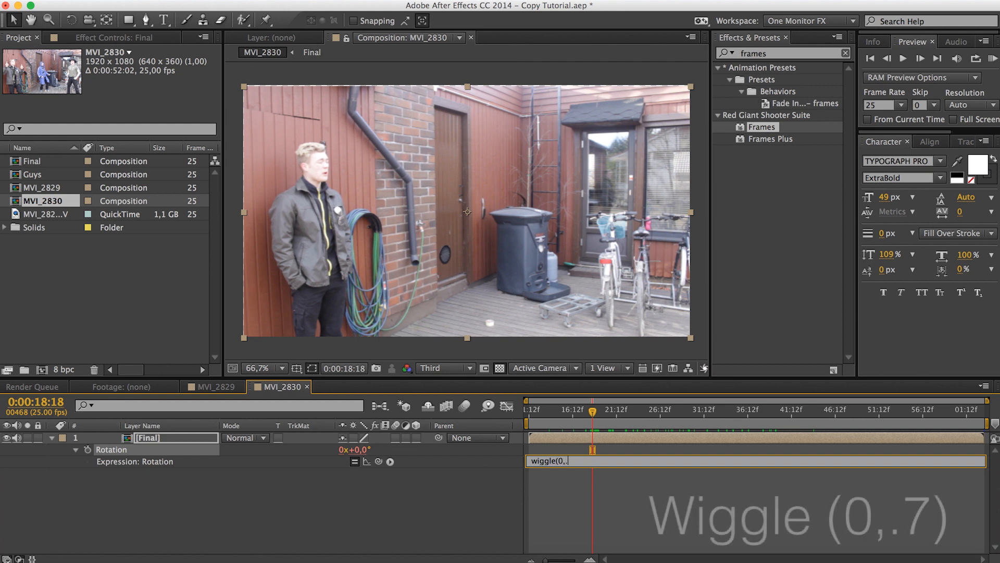
pyautogui.write('7)')
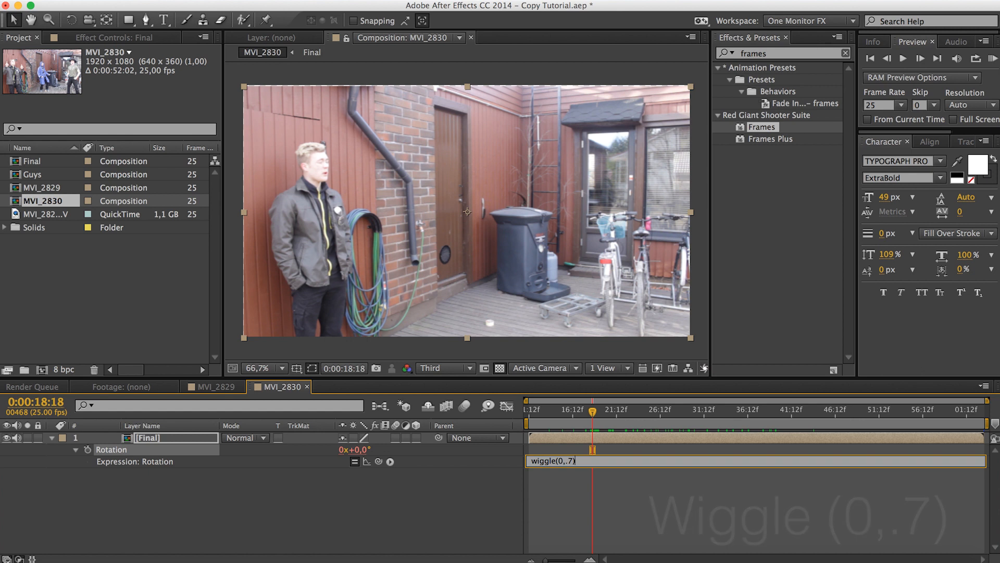
pyautogui.click(458, 518)
pyautogui.moveTo(594, 411); pyautogui.dragTo(624, 436)
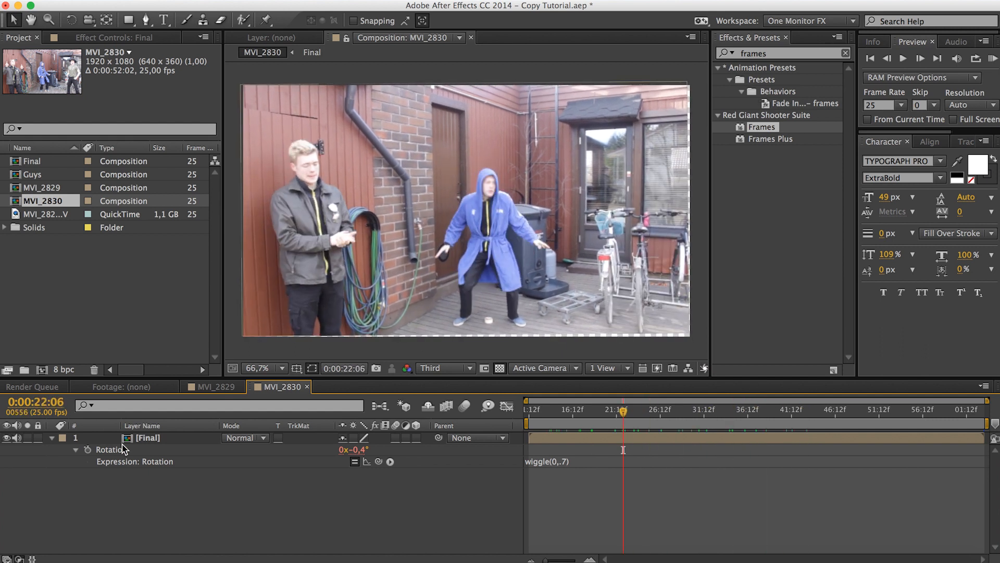
pyautogui.click(51, 439)
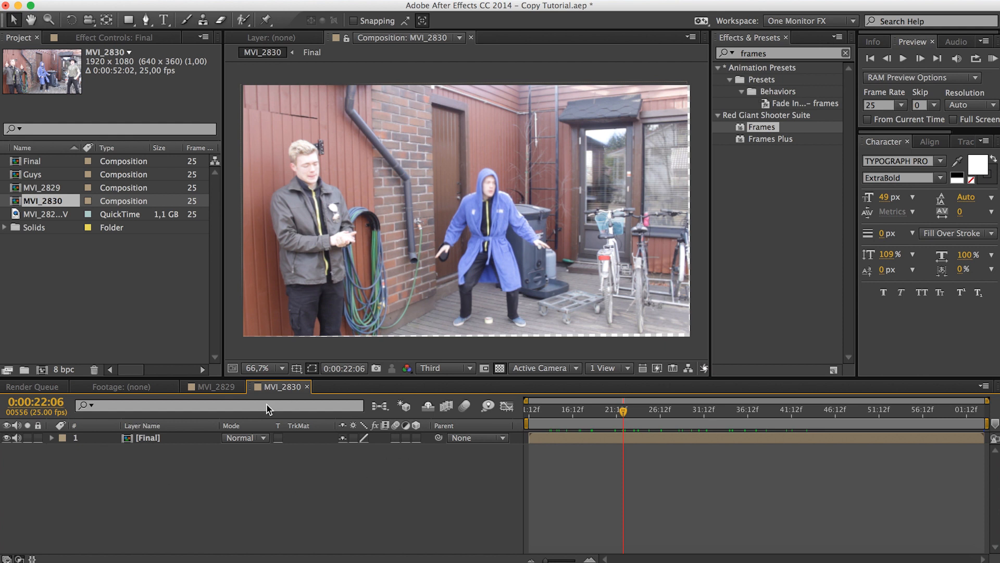
# Turn off the transparency grid and scrub between 0:00:25:13 and 0:00:25:05 to inspect the exposed edges around the Final layer.
pyautogui.click(177, 441)
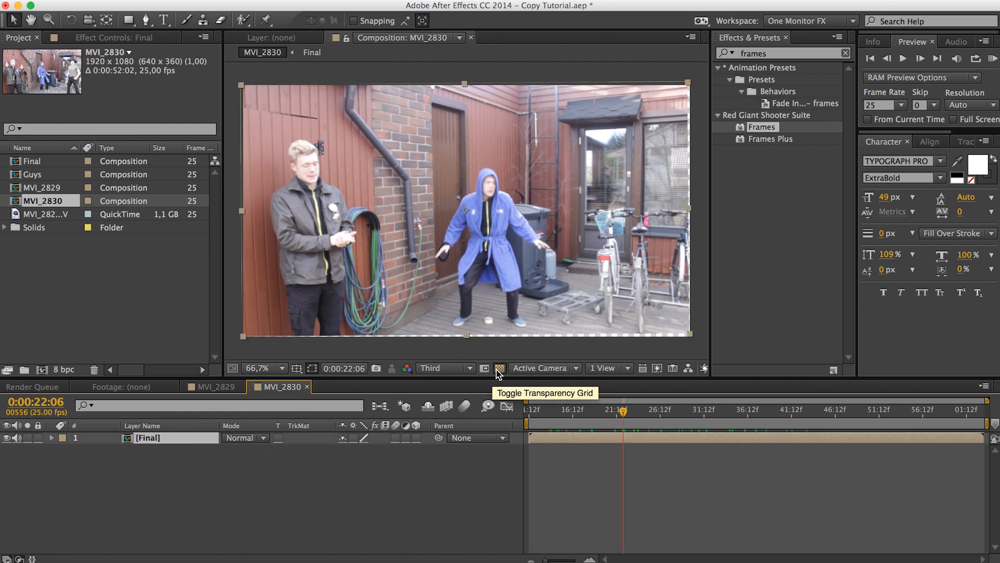
pyautogui.moveTo(625, 411); pyautogui.dragTo(652, 414)
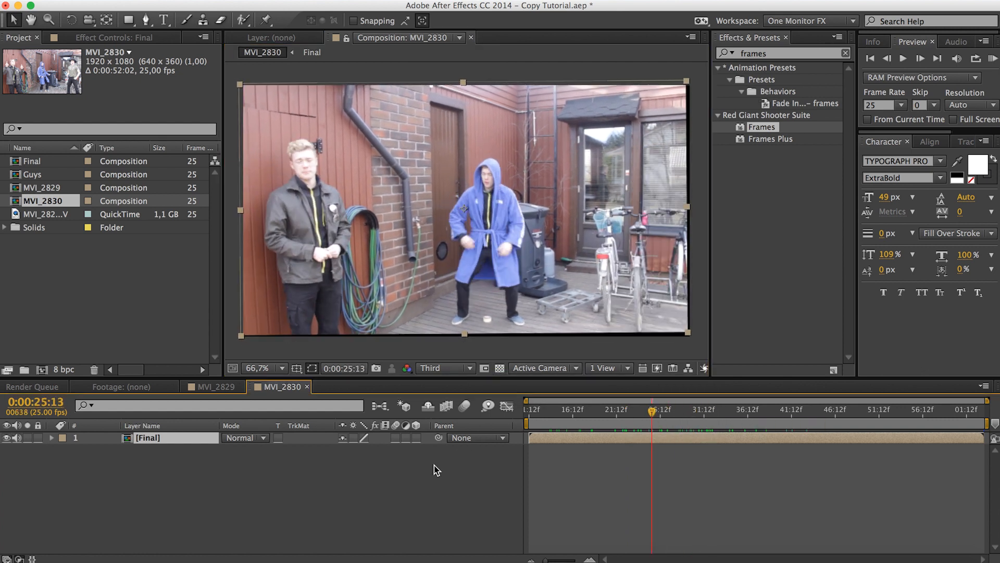
pyautogui.click(402, 492)
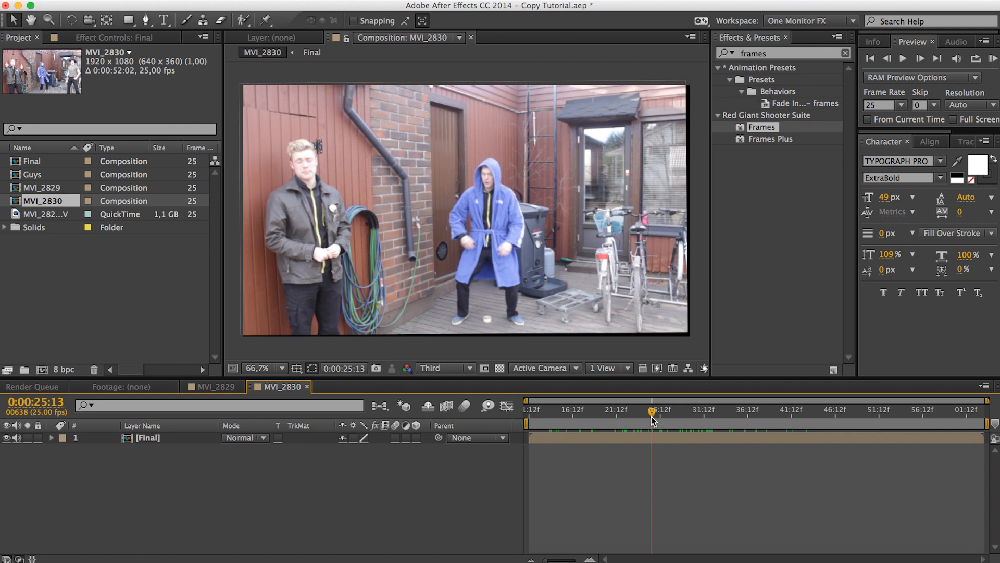
pyautogui.moveTo(646, 410); pyautogui.dragTo(650, 440)
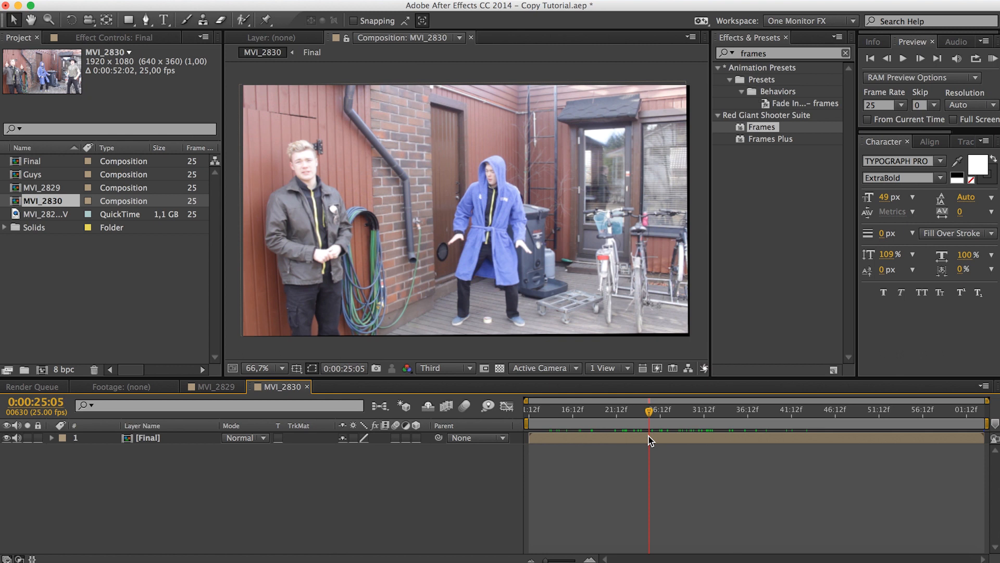
# Scale the Final layer to 107% to cover the frame edges, collapse it, and scrub to 0:00:27:07 to check the framing.
pyautogui.click(175, 439)
pyautogui.press('s')
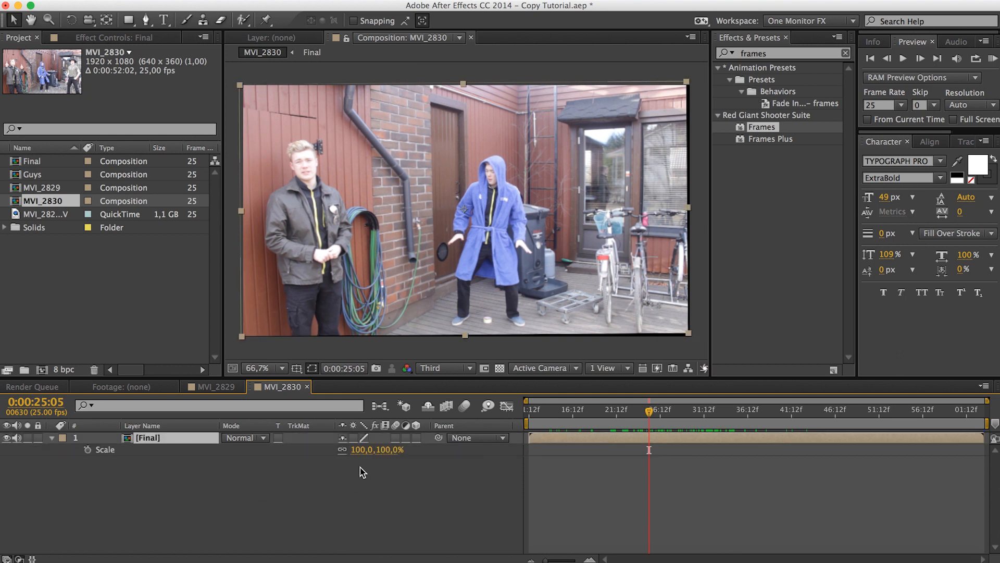
pyautogui.moveTo(358, 449); pyautogui.dragTo(360, 449)
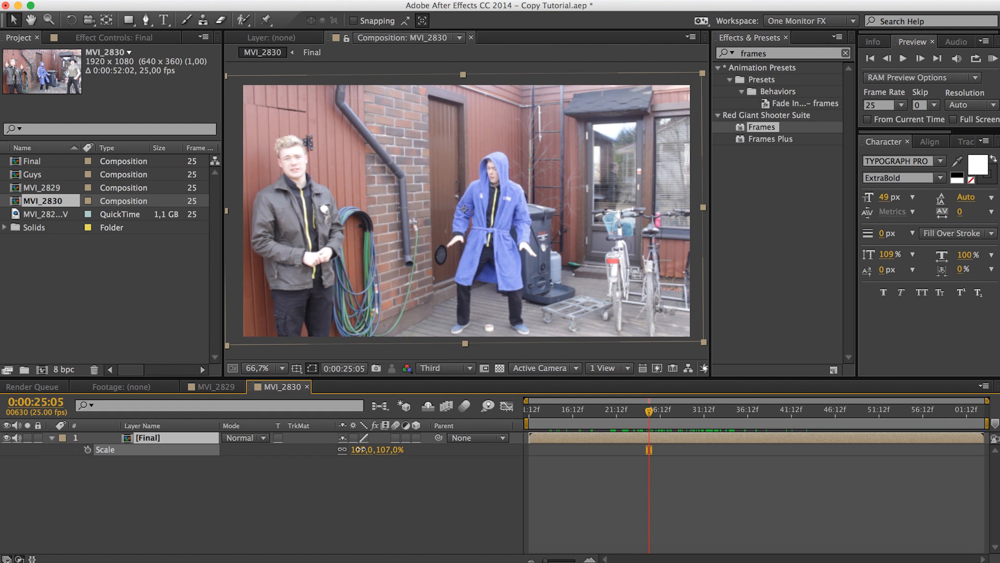
pyautogui.click(52, 438)
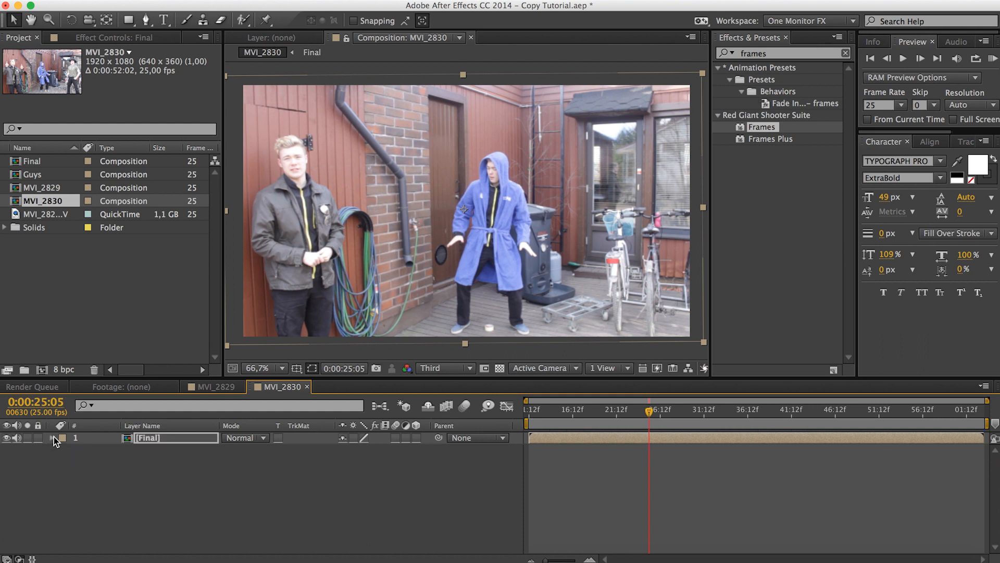
pyautogui.click(373, 504)
pyautogui.moveTo(624, 424); pyautogui.dragTo(667, 439)
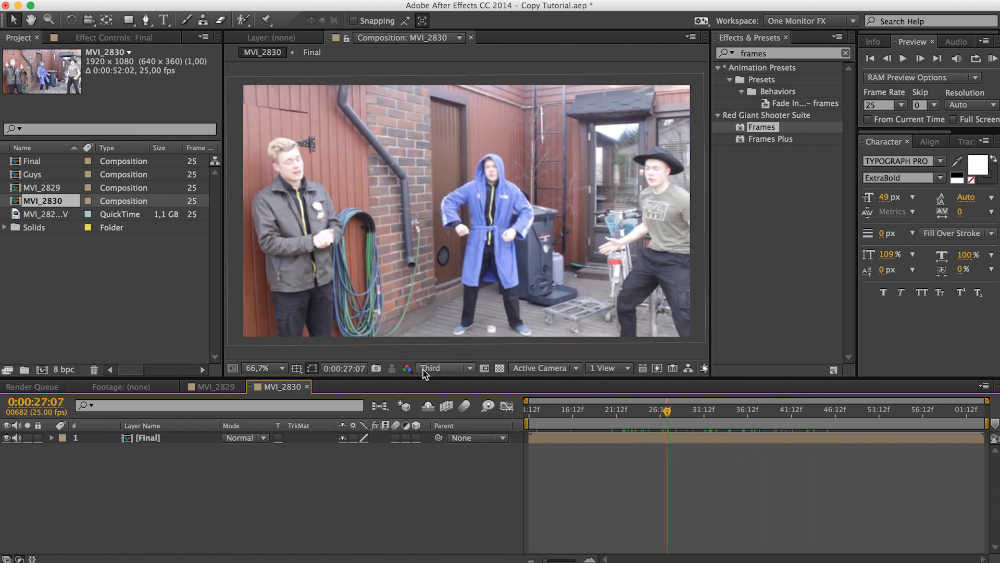
# Create a white 1920 x 1080 px solid named frames above the Final layer.
pyautogui.rightClick(158, 487)
pyautogui.moveTo(258, 427)
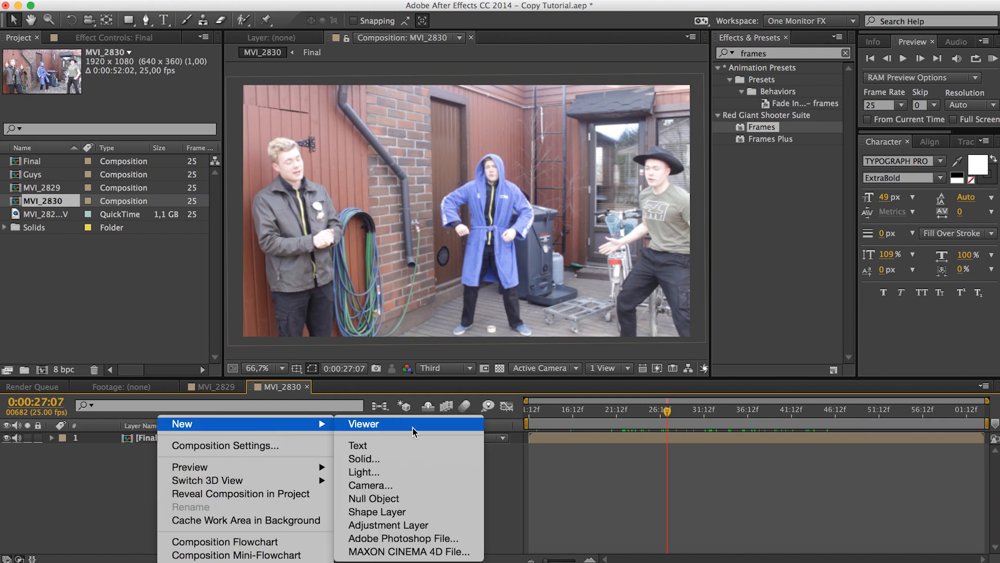
pyautogui.click(412, 461)
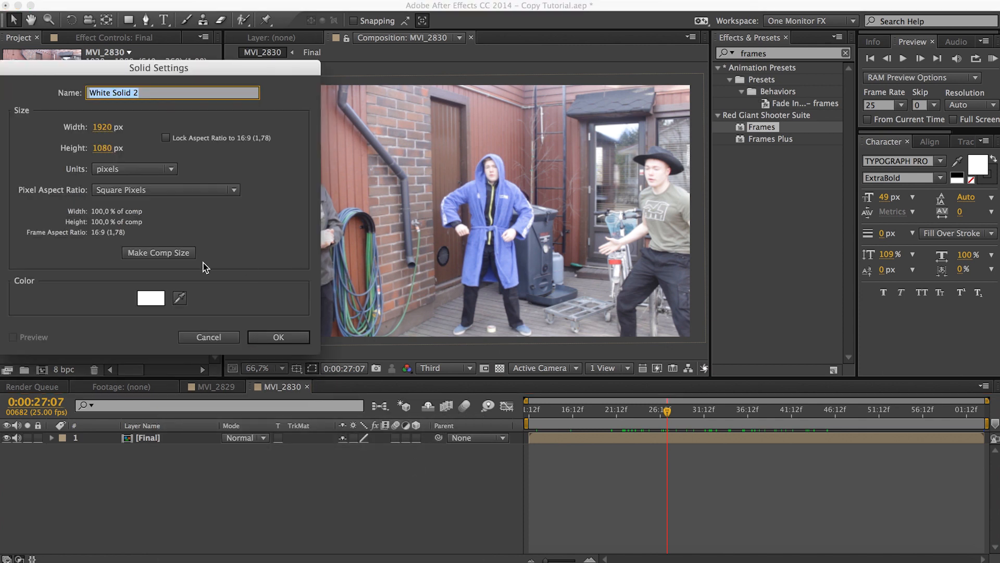
pyautogui.write('frames')
pyautogui.press('Return')
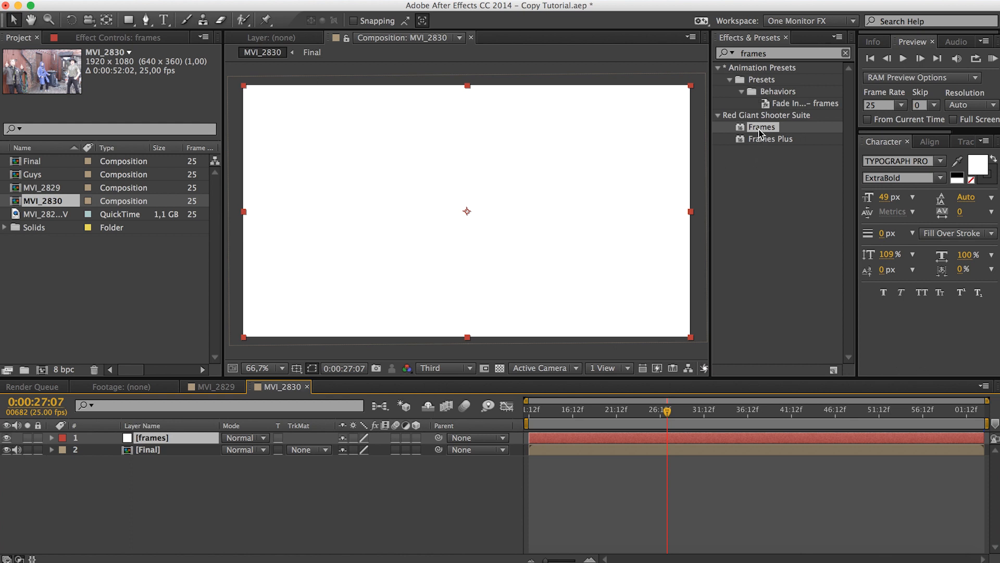
# Apply the Red Giant Frames effect to the frames solid and set its Cropping to Anamorphic.
pyautogui.moveTo(760, 130); pyautogui.dragTo(448, 194)
pyautogui.click(16, 124)
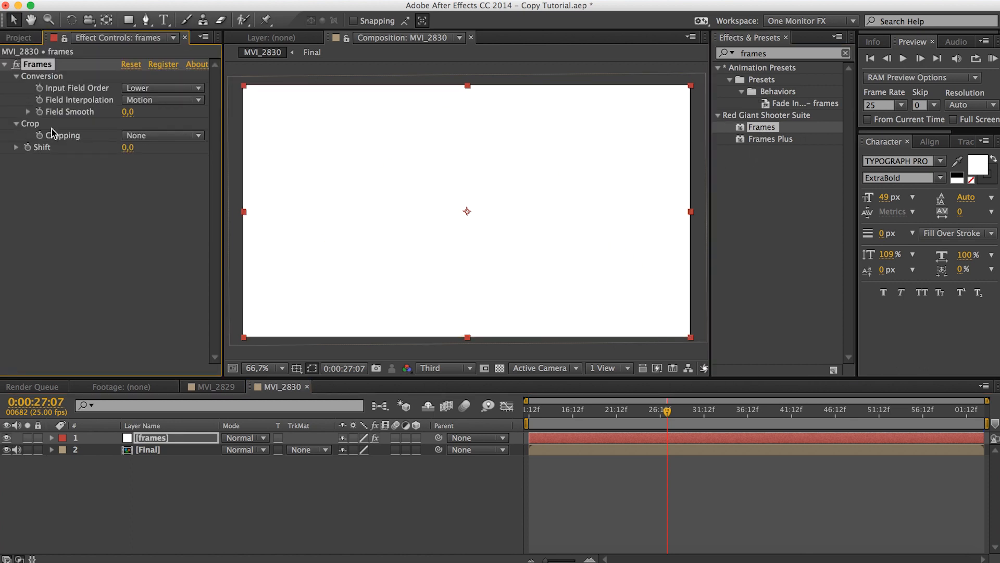
pyautogui.click(141, 136)
pyautogui.click(148, 218)
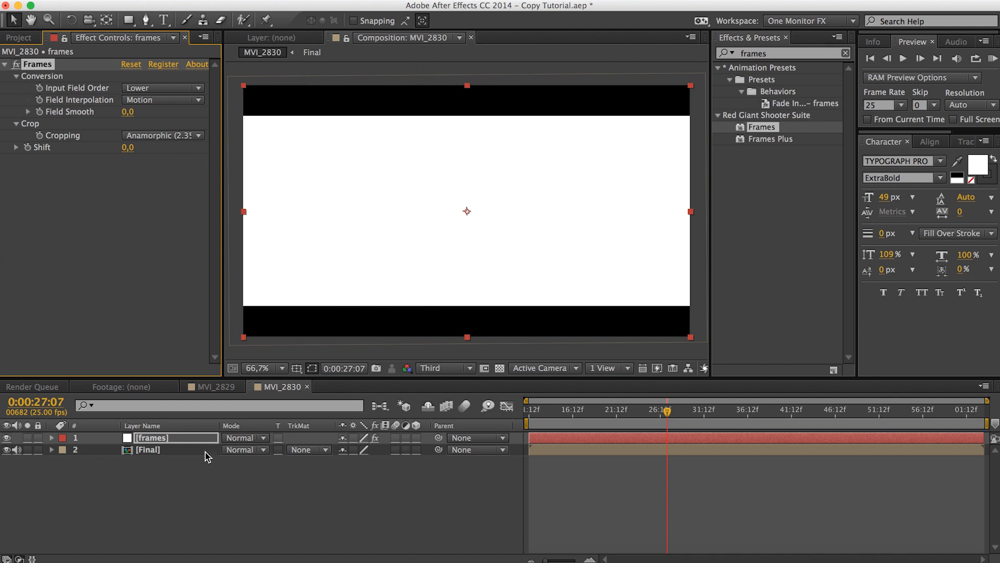
# Set the frames layer's blending mode to Multiply, scrub through the composition to check it, and return near the start at 0:00:11:24.
pyautogui.click(247, 438)
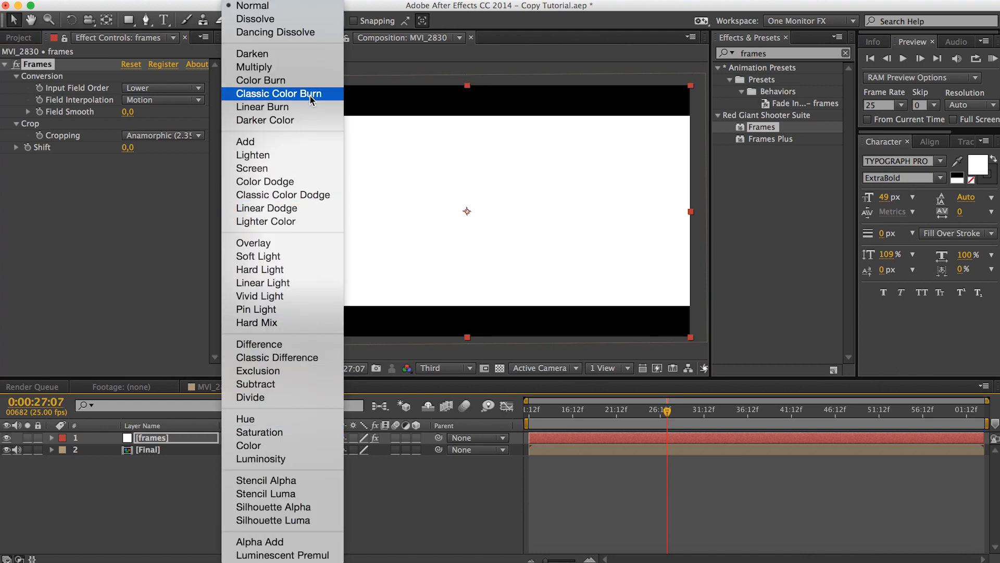
pyautogui.click(311, 69)
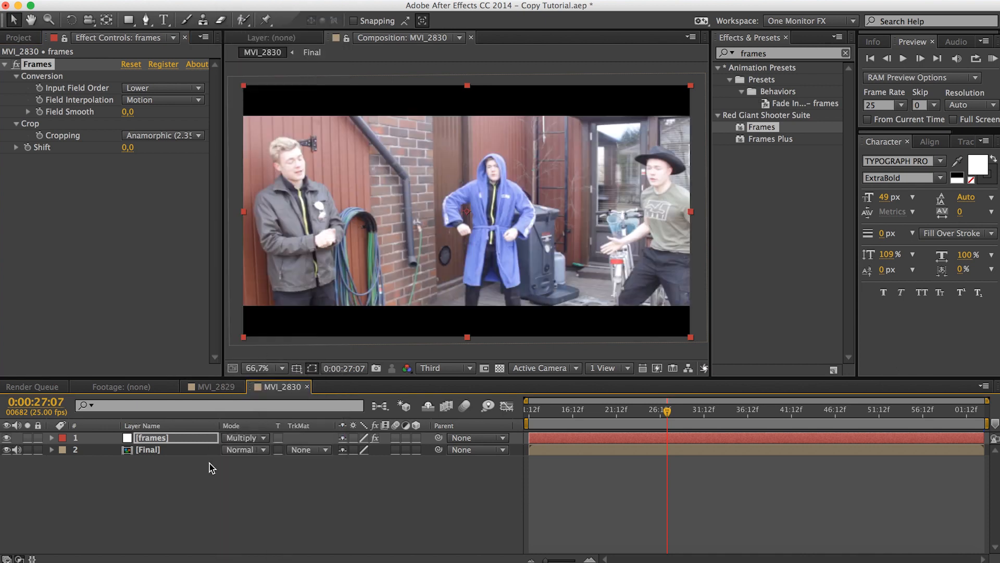
pyautogui.click(219, 498)
pyautogui.moveTo(571, 411); pyautogui.dragTo(850, 410)
pyautogui.moveTo(788, 421); pyautogui.dragTo(526, 425)
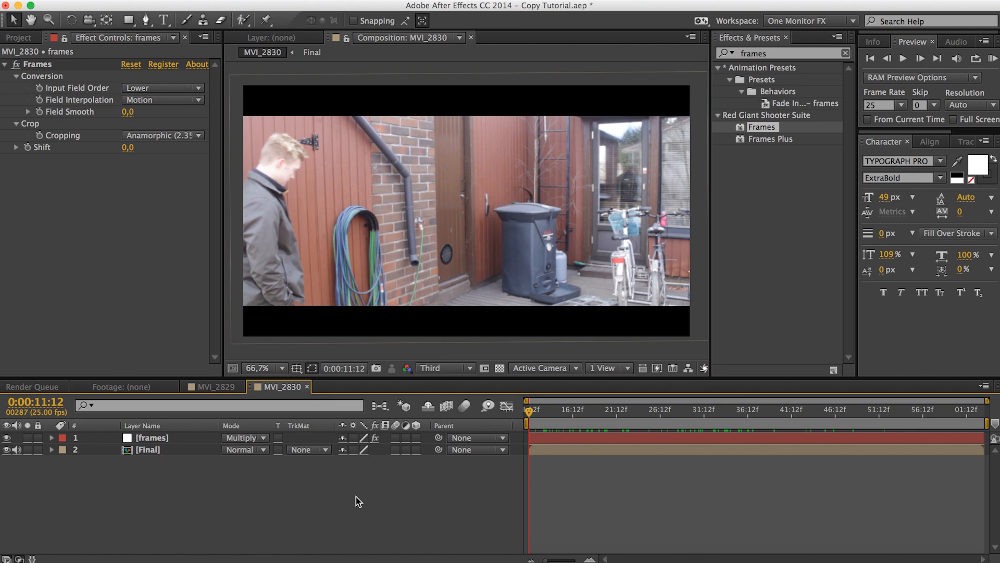
pyautogui.click(21, 37)
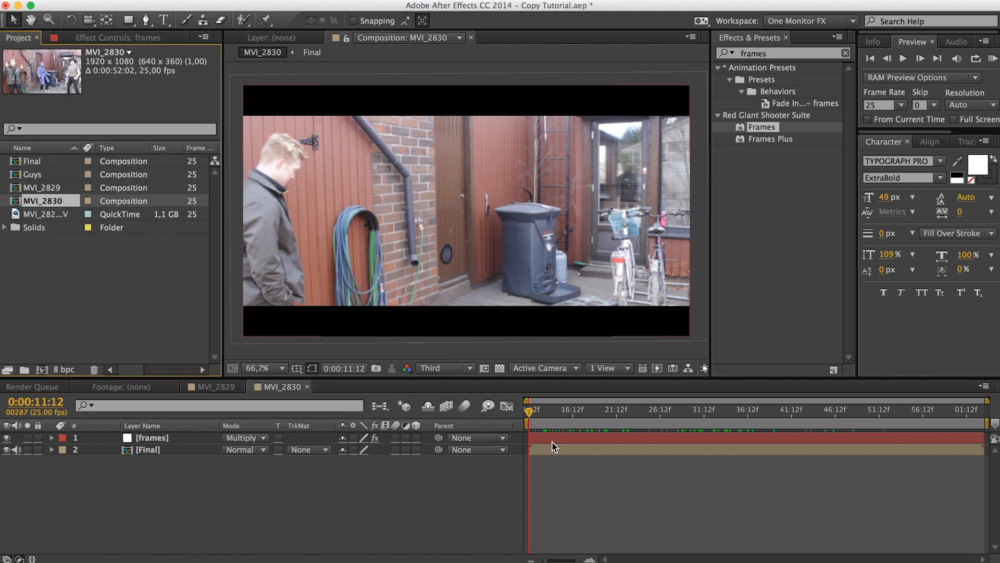
pyautogui.moveTo(528, 415)
pyautogui.mouseDown()
pyautogui.moveTo(647, 428)
pyautogui.moveTo(532, 427)
pyautogui.mouseUp()
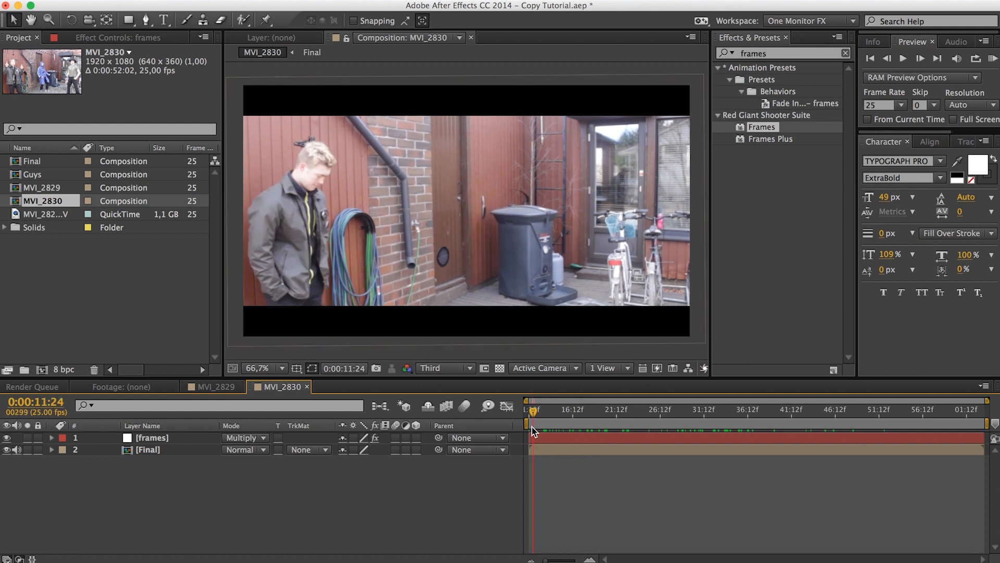